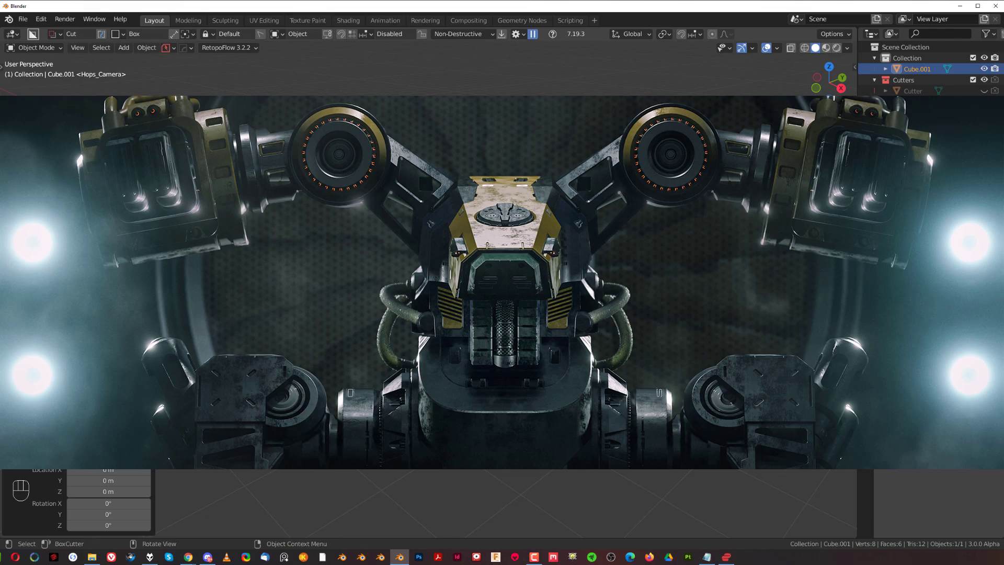
Add a point light and move it up and to the left of the cube, near X −2.66, Y −3.80, Z 3.46 m.
key(shift+a)
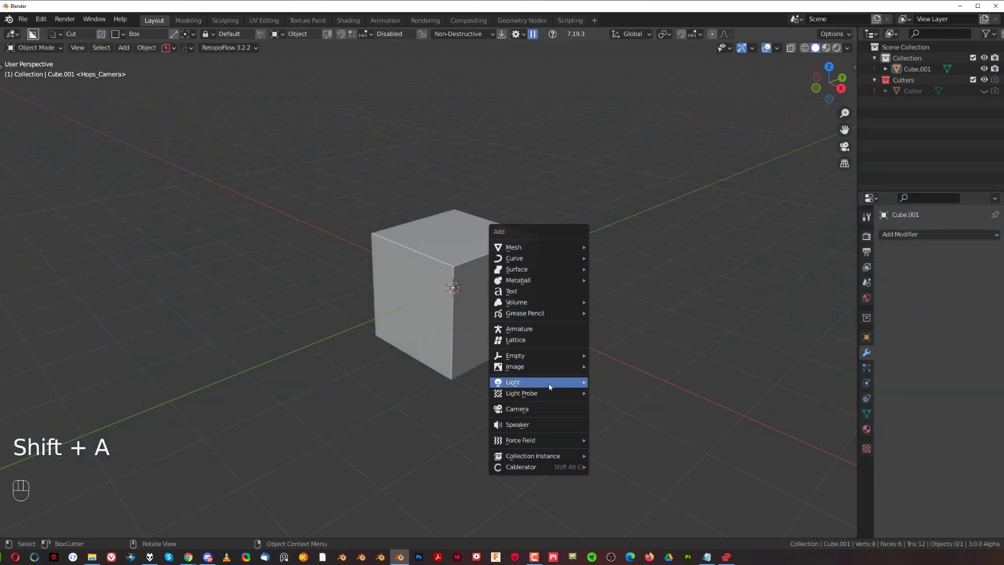
mouse_move(550, 387)
click(599, 381)
middle_drag(596, 341, 516, 318)
key(g)
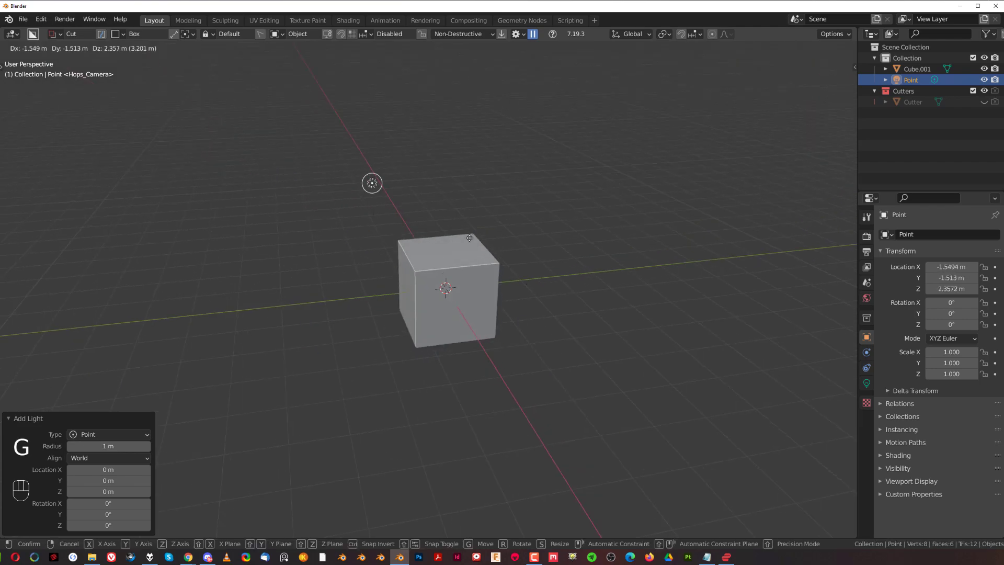
click(393, 197)
shift+middle_drag(393, 197, 452, 278)
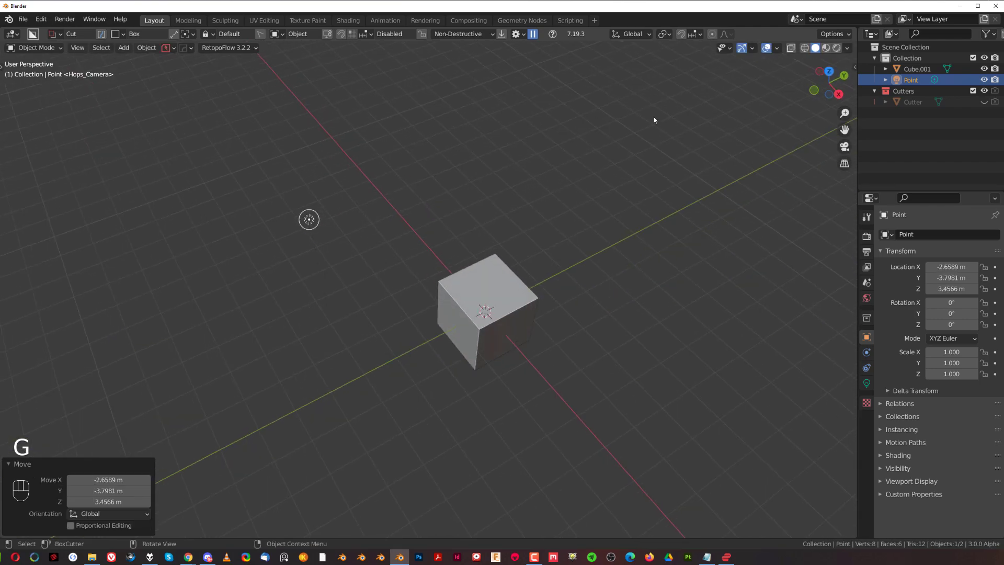
middle_drag(479, 202, 505, 199)
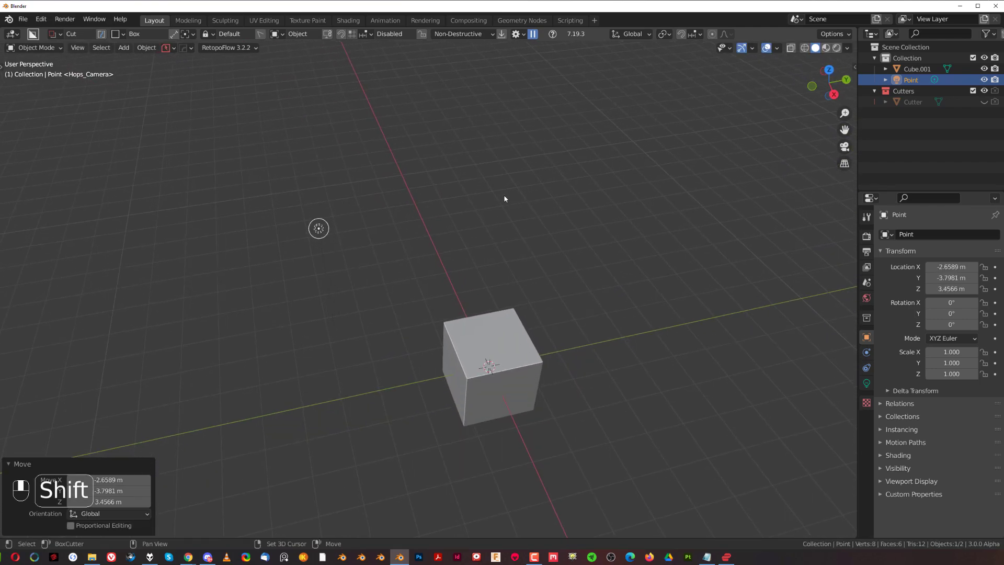
Duplicate the point light, keeping the copy on the original's position.
key(shift+d)
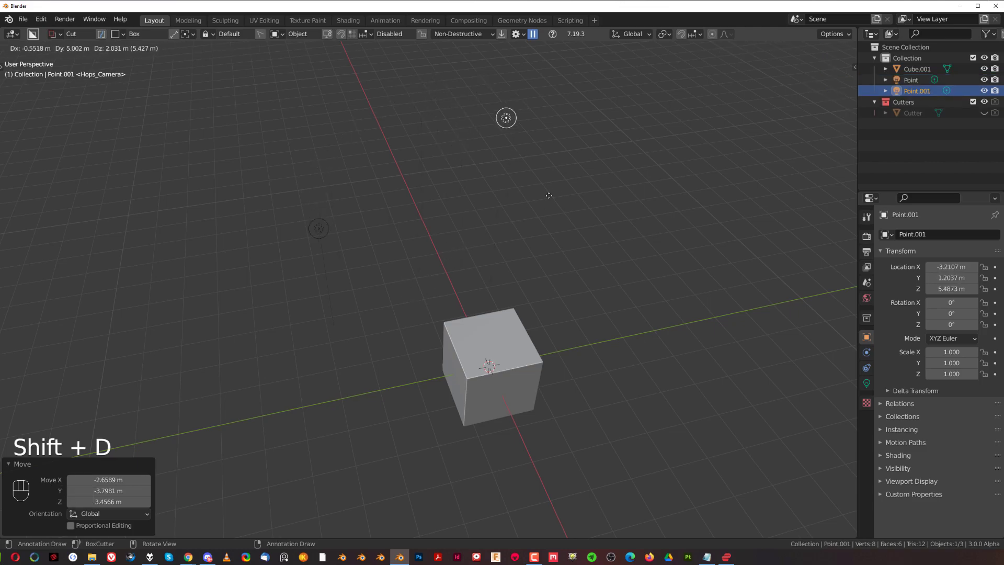
right_click(611, 155)
key(n)
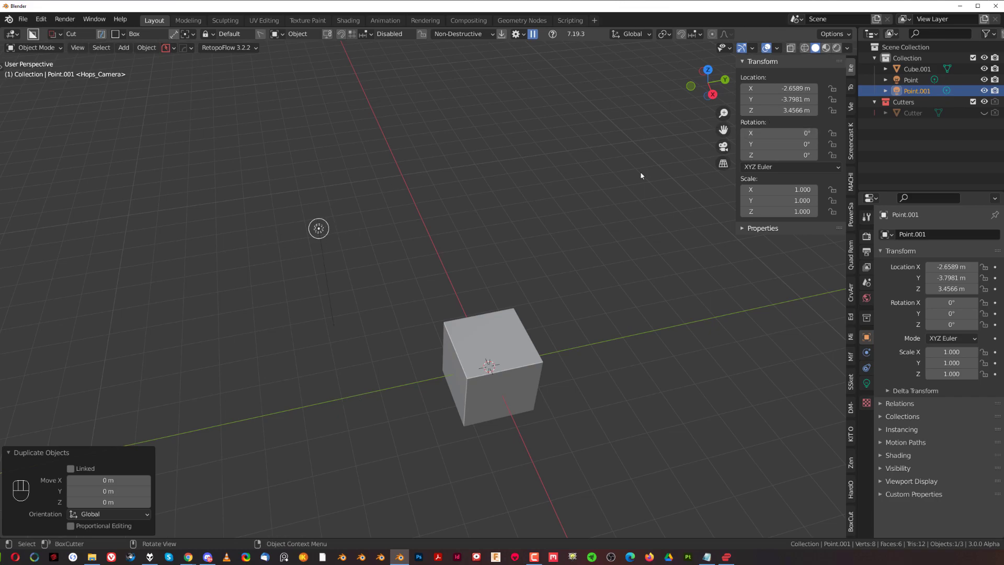
Change the copy's Y location from -3.7981 m to 3.7981 m.
click(764, 101)
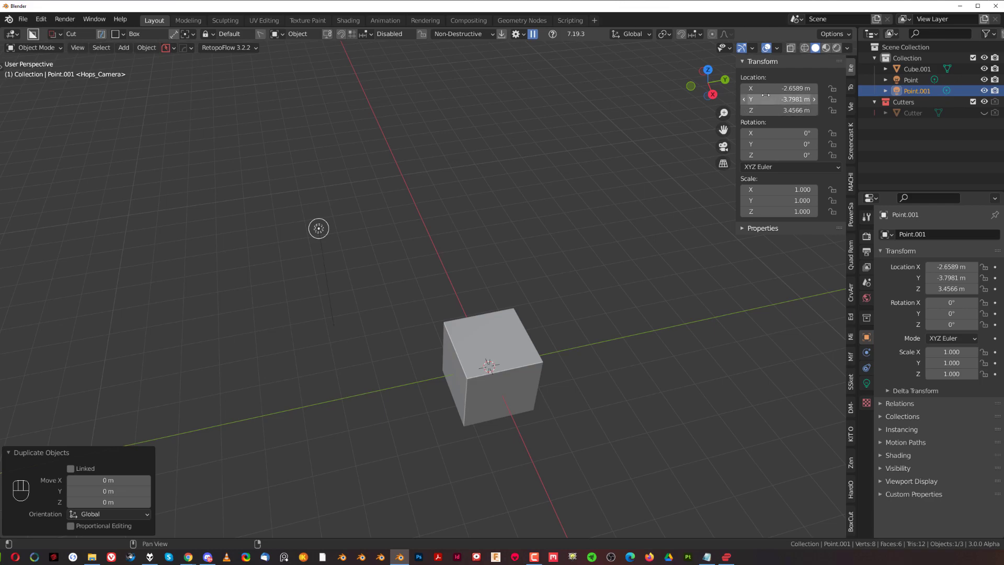
click(772, 99)
click(745, 100)
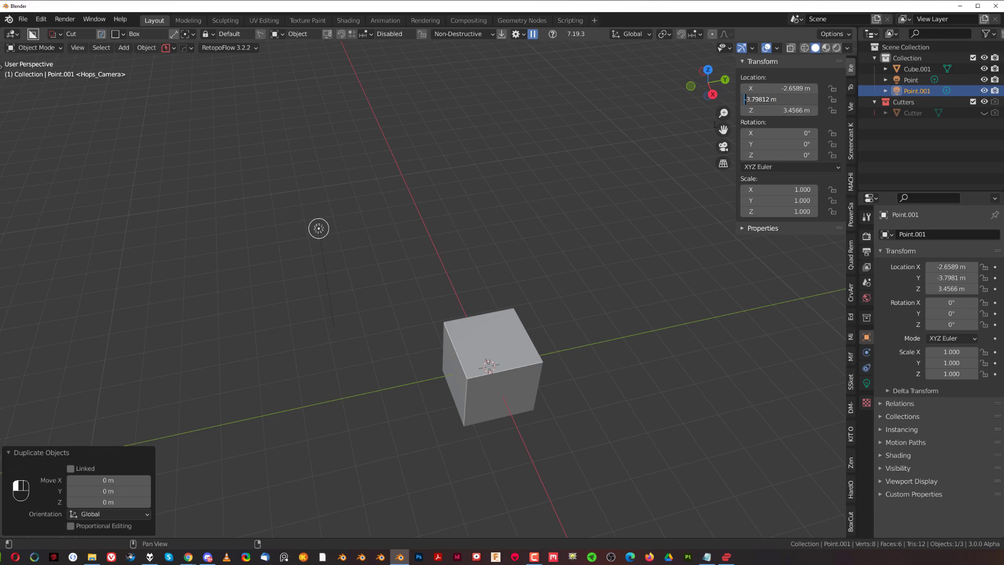
key(Delete)
key(Return)
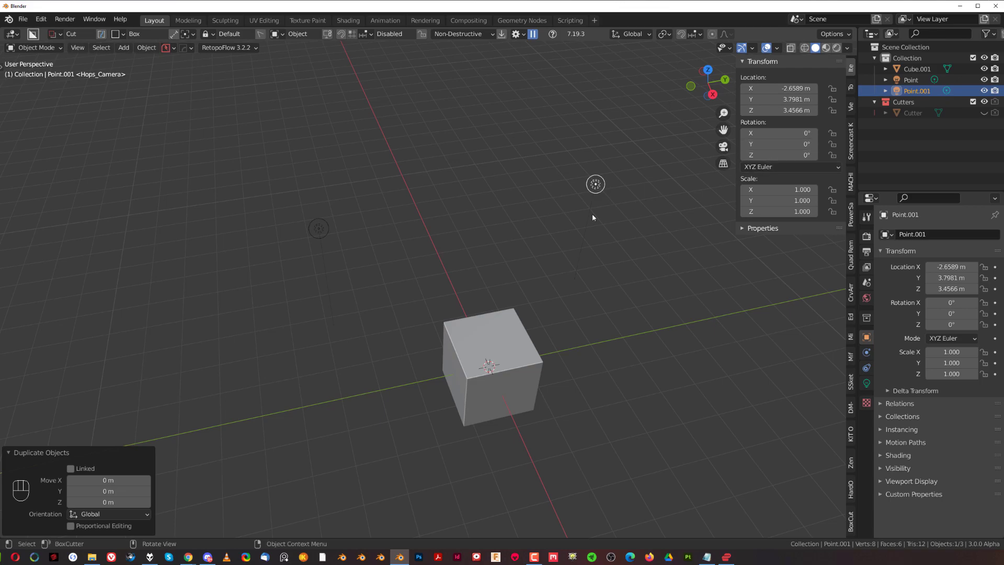
Delete the copied light Point.001, leaving only the original Point light.
key(n)
middle_drag(602, 200, 622, 194)
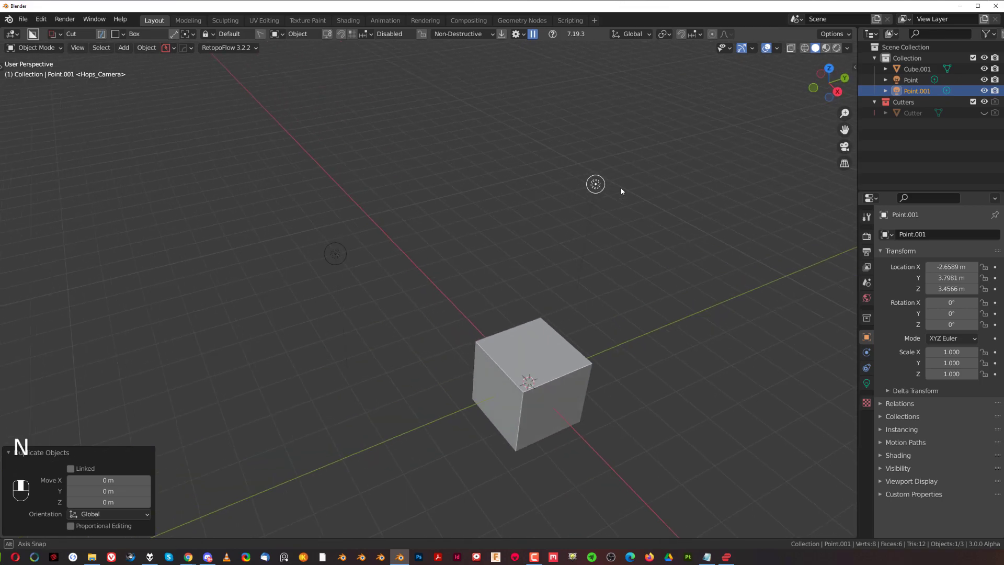
key(x)
click(623, 192)
middle_drag(500, 273, 477, 208)
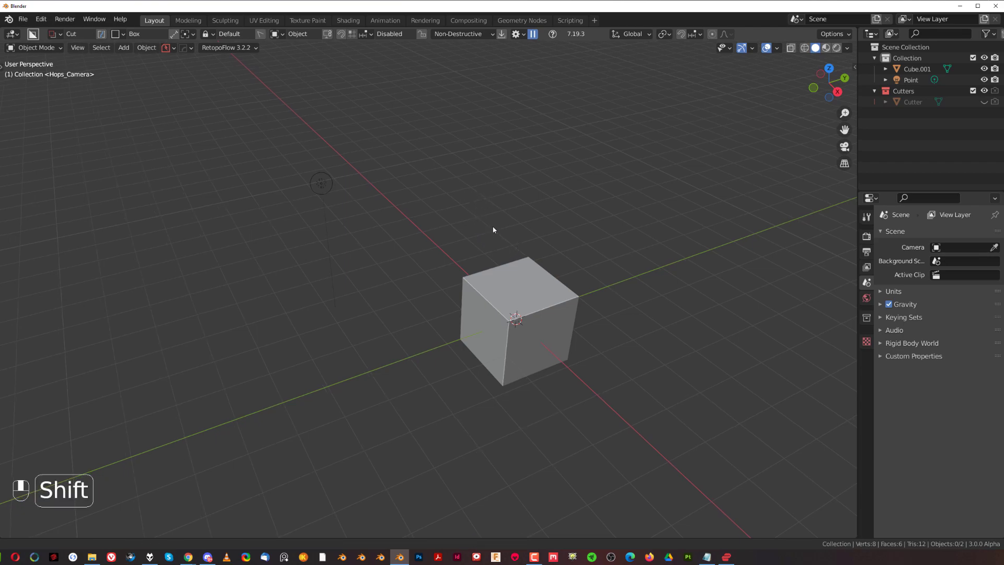
shift+middle_drag(493, 226, 423, 212)
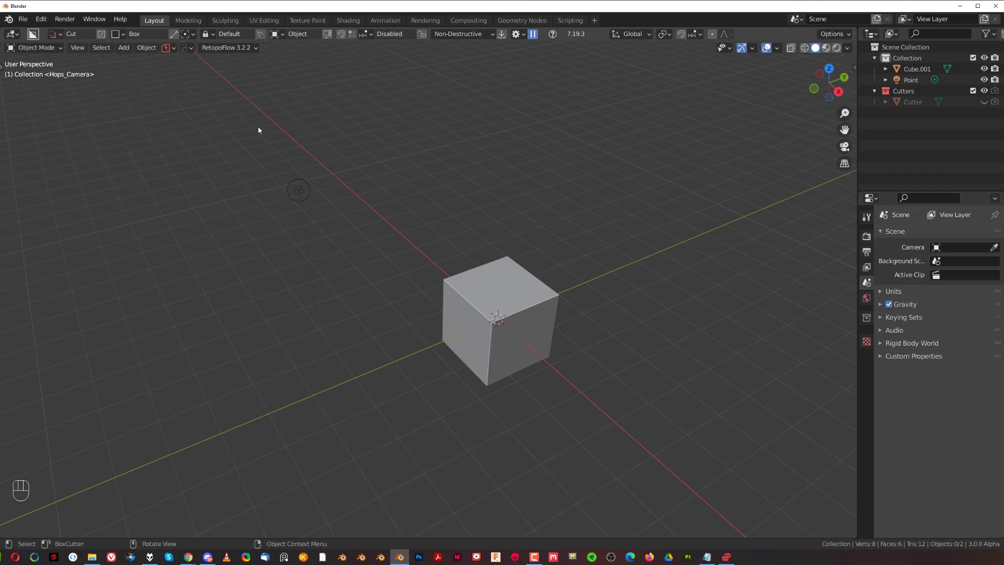
Show the PowerSave settings and the Hard Ops panel with its version details.
click(167, 48)
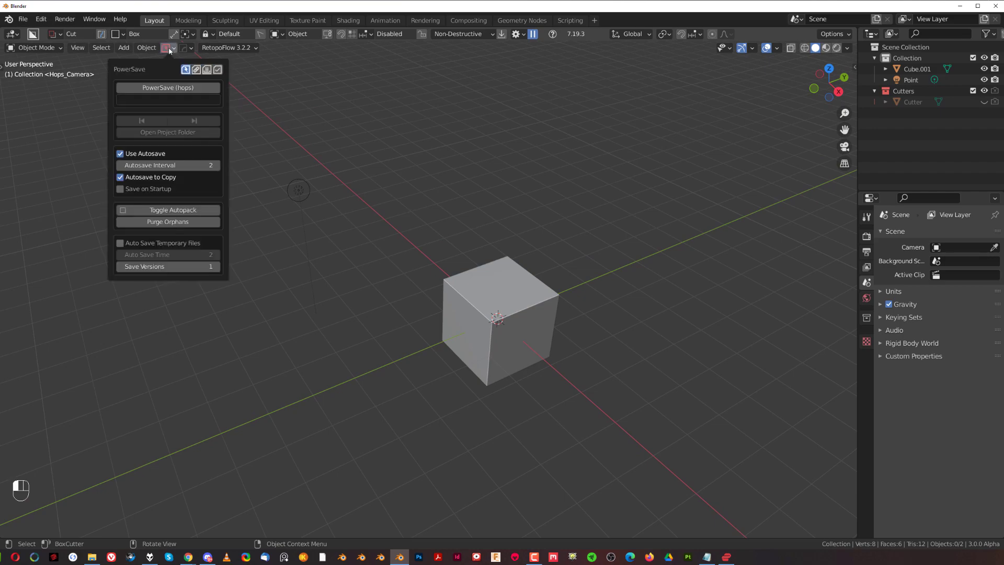
click(183, 48)
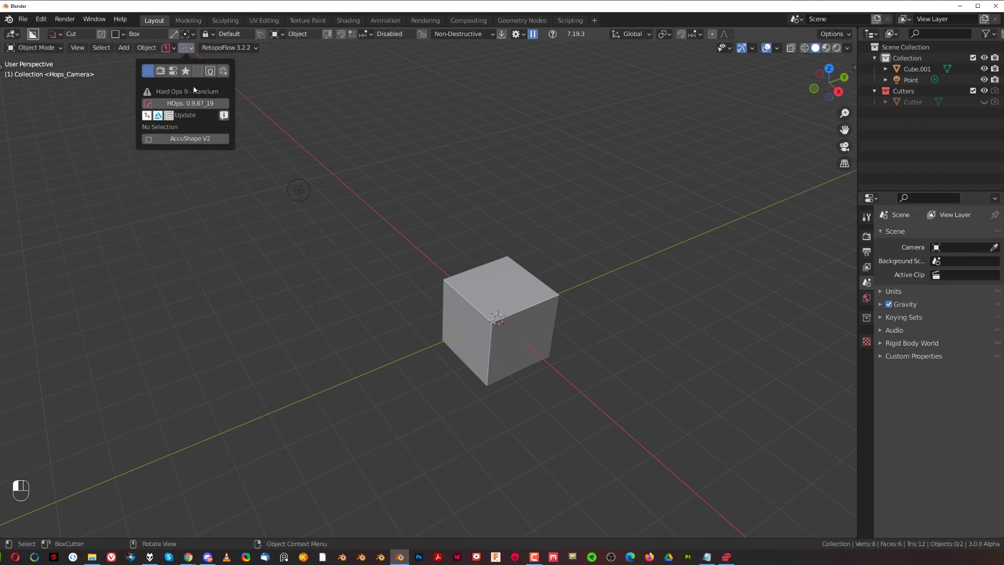
mouse_move(195, 105)
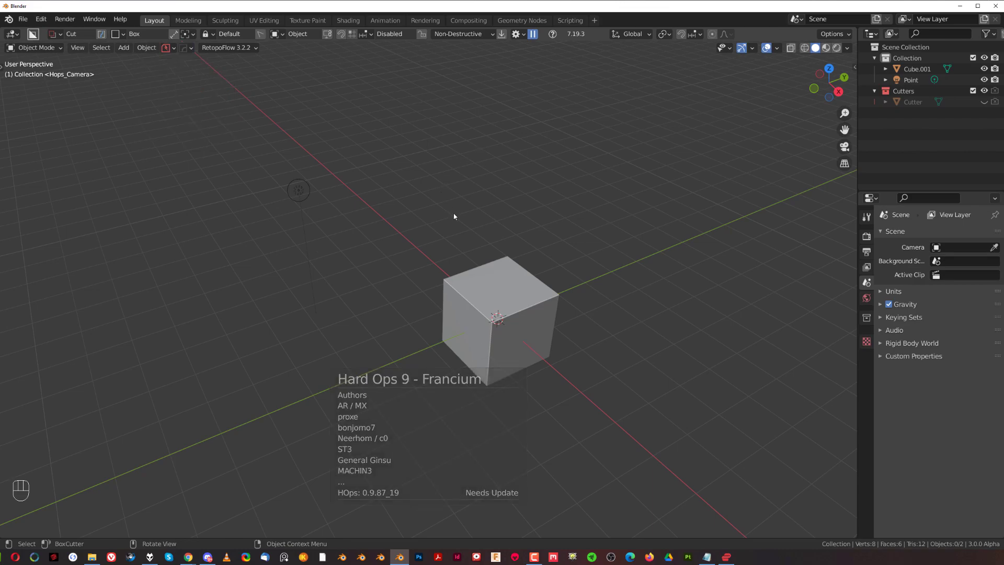
middle_drag(456, 215, 460, 269)
click(300, 195)
key(shift)
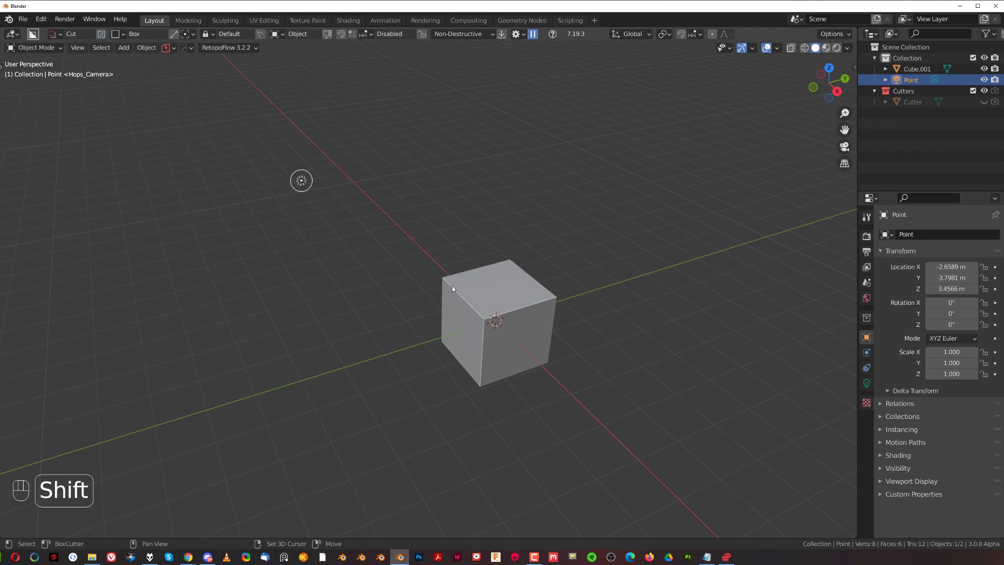
shift+click(478, 290)
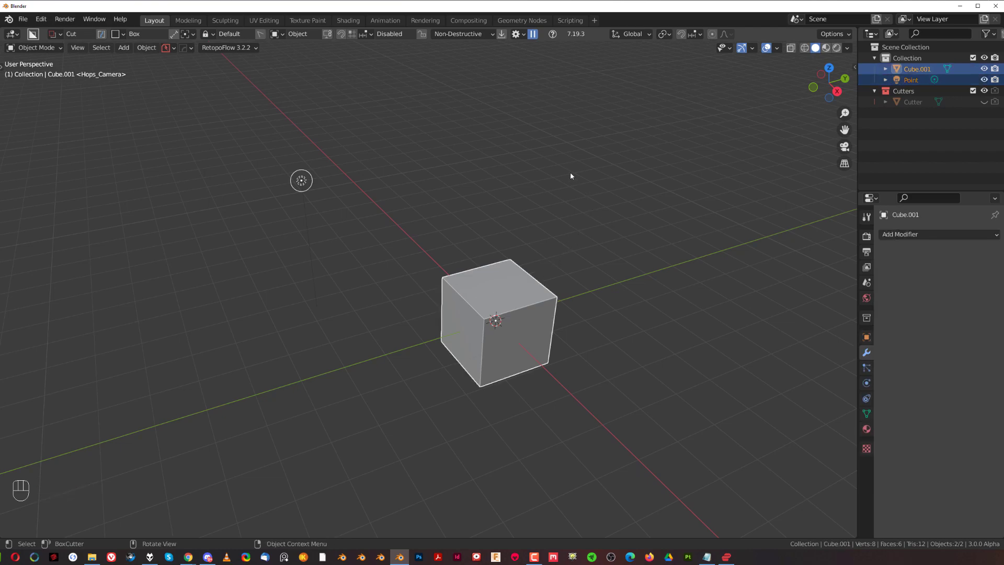
key(alt+x)
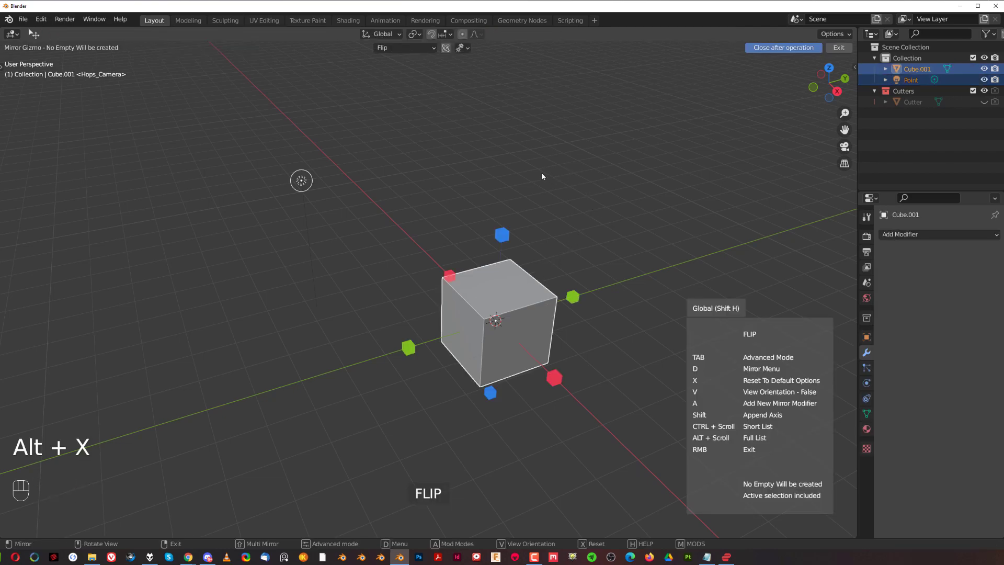
key(d)
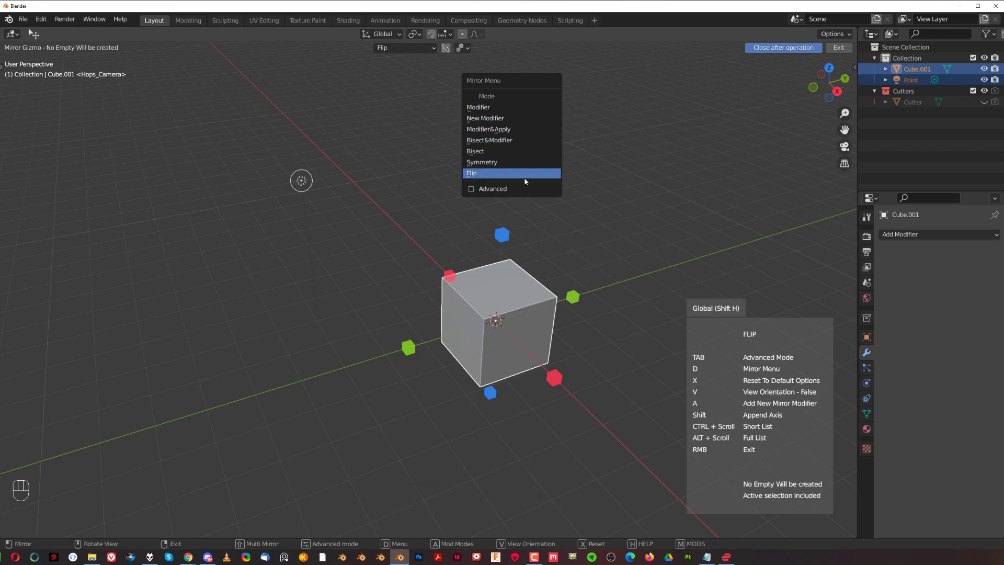
click(525, 176)
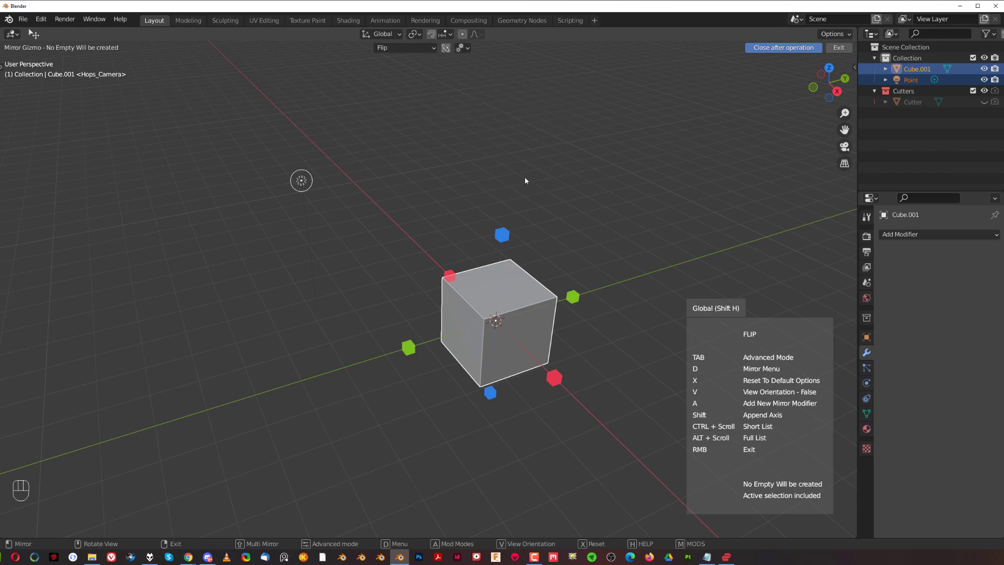
right_click(407, 356)
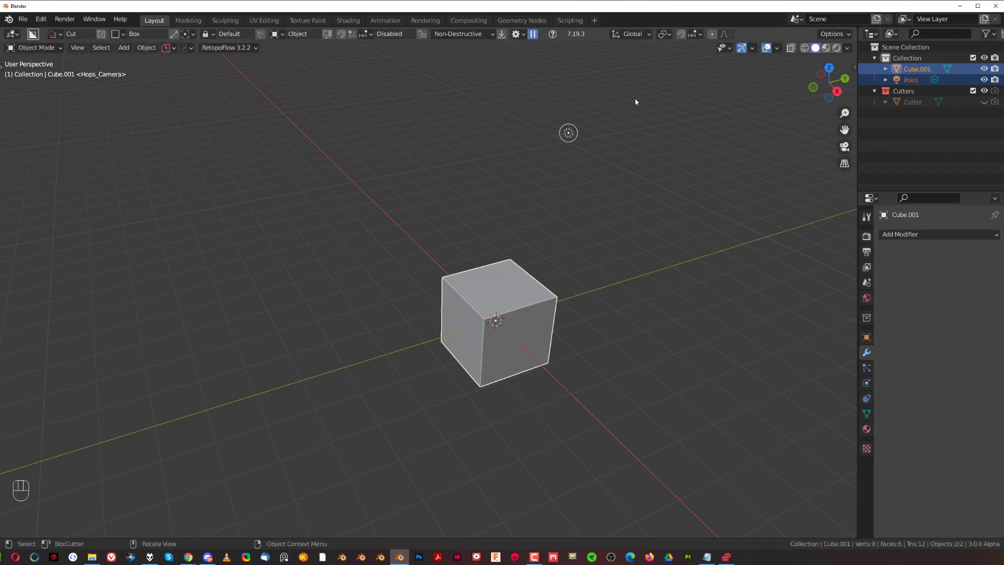
key(ctrl+z)
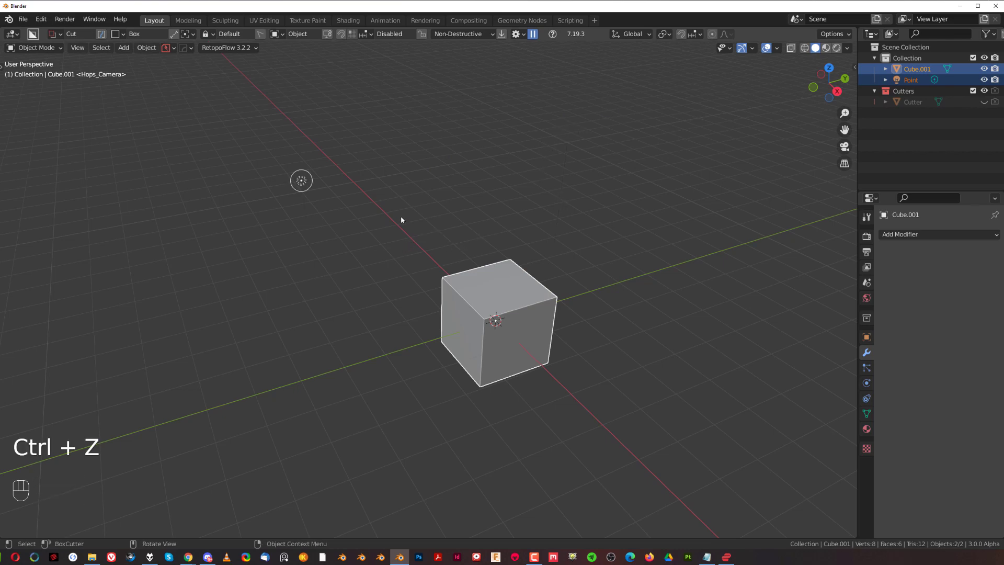
click(302, 182)
Duplicate the point light in place and flip the copy to the cube's other side with Hard Ops.
key(shift+d)
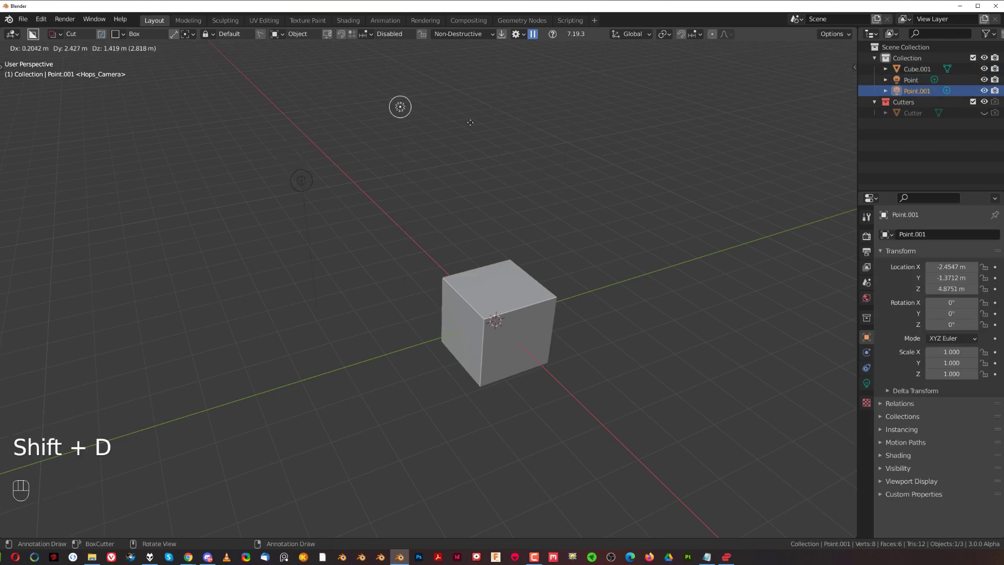
right_click(511, 157)
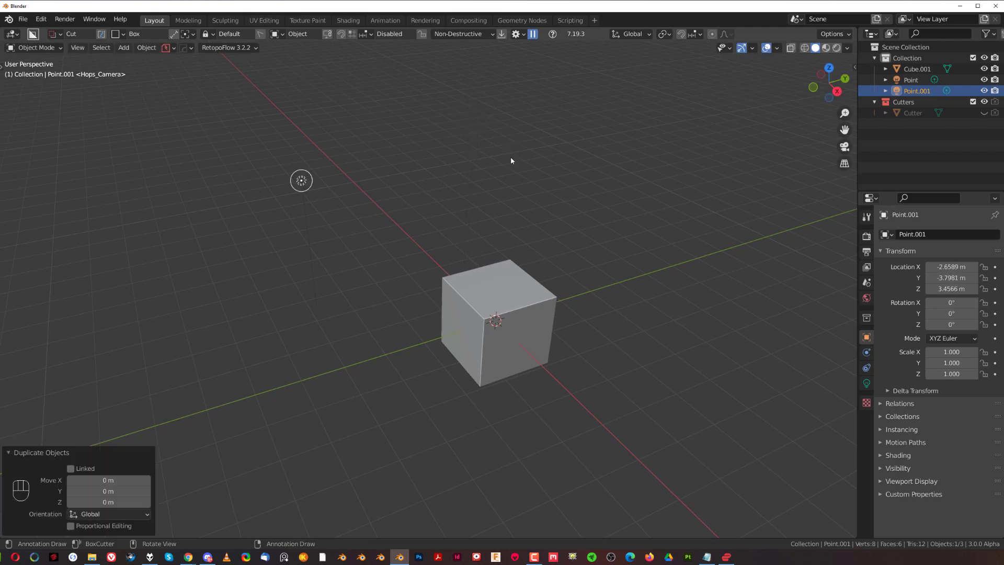
shift+middle_drag(510, 156, 490, 207)
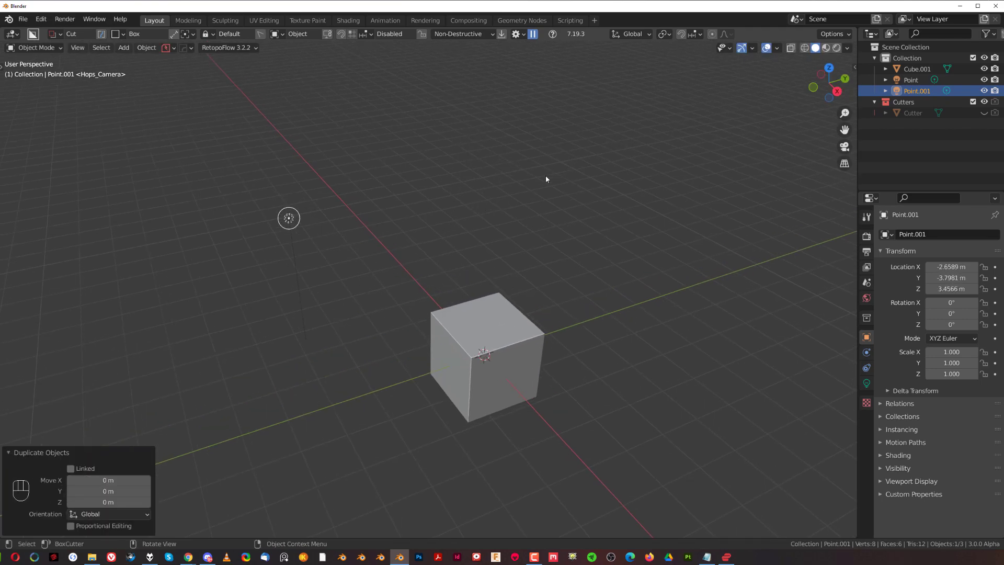
shift+click(485, 318)
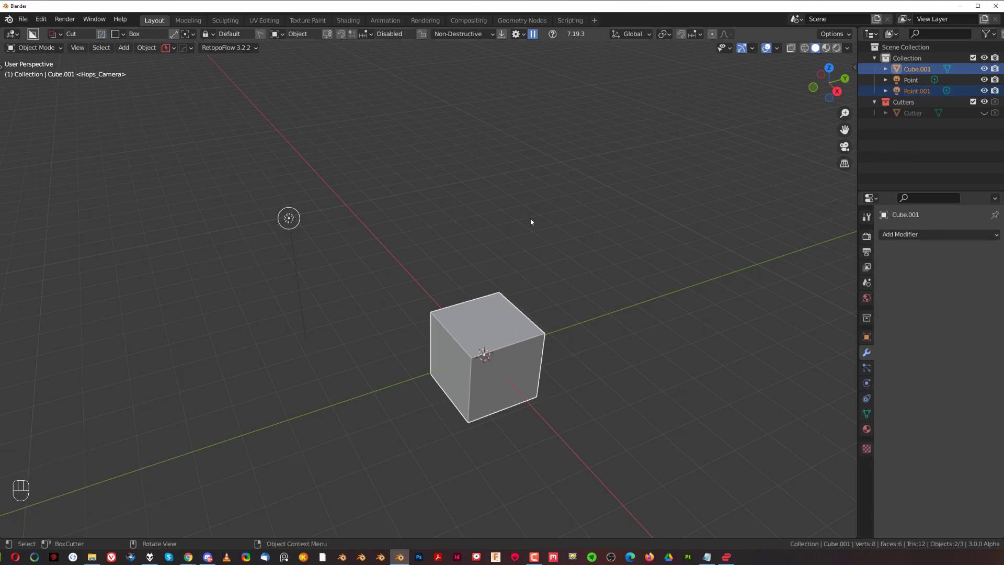
key(alt+x)
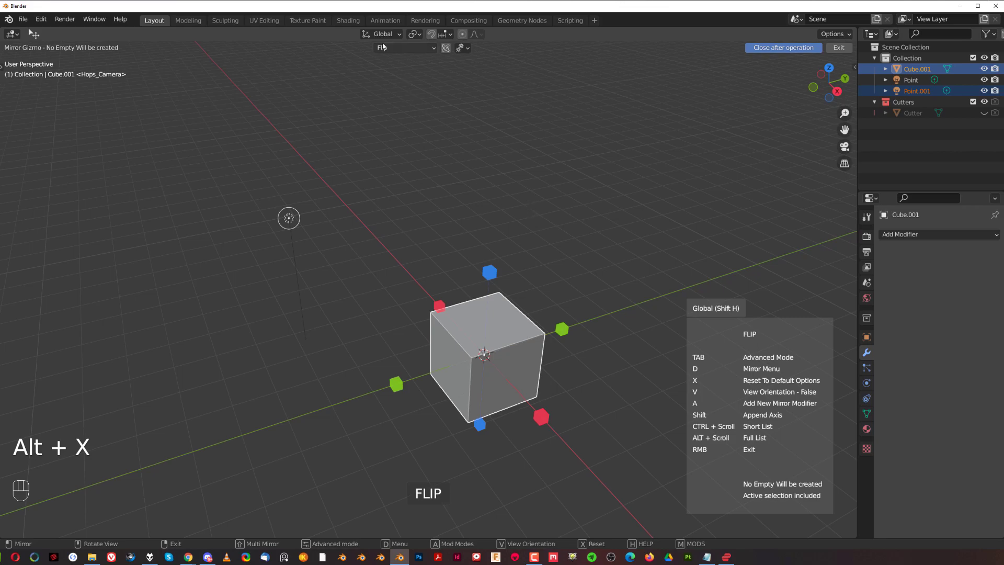
click(405, 384)
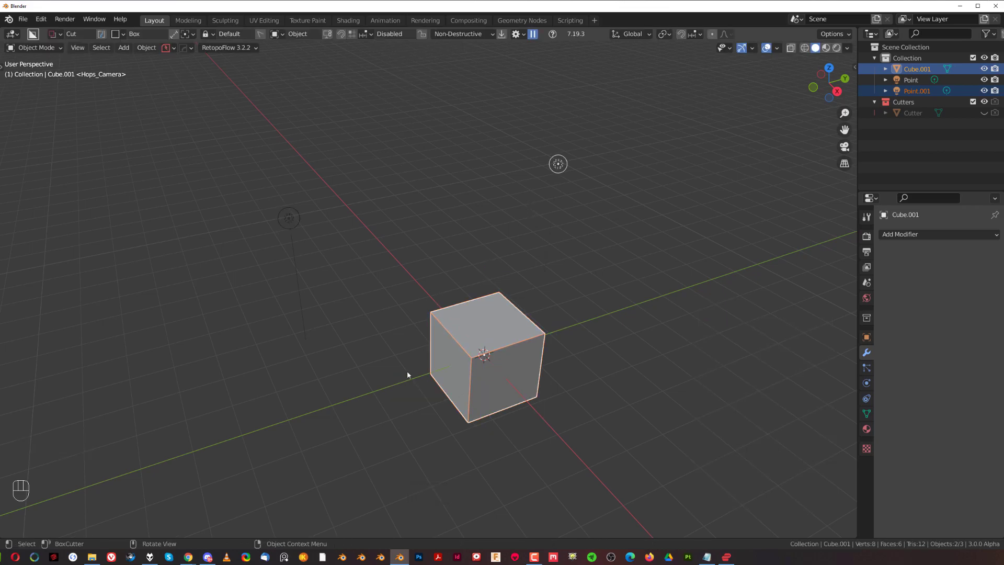
Move the original point light above the cube, then select the extra light Point.001.
click(466, 188)
scroll(332, 222, up, 3)
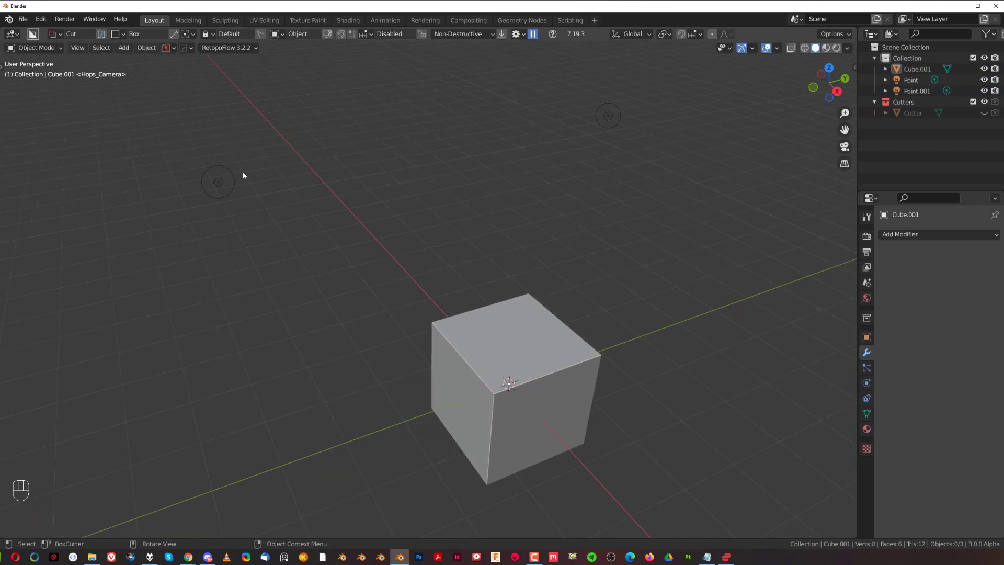
click(231, 181)
scroll(303, 213, down, 2)
key(g)
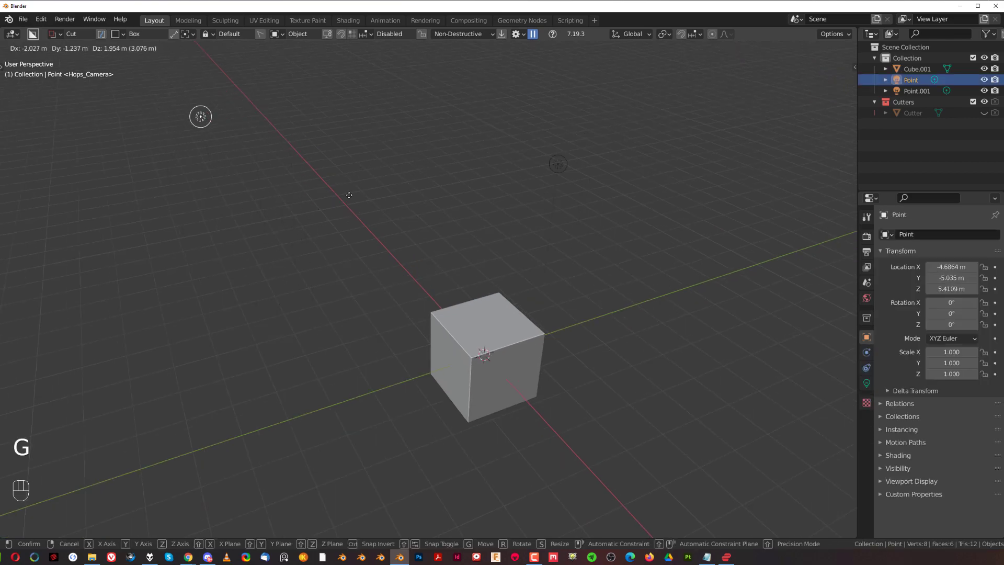
click(438, 297)
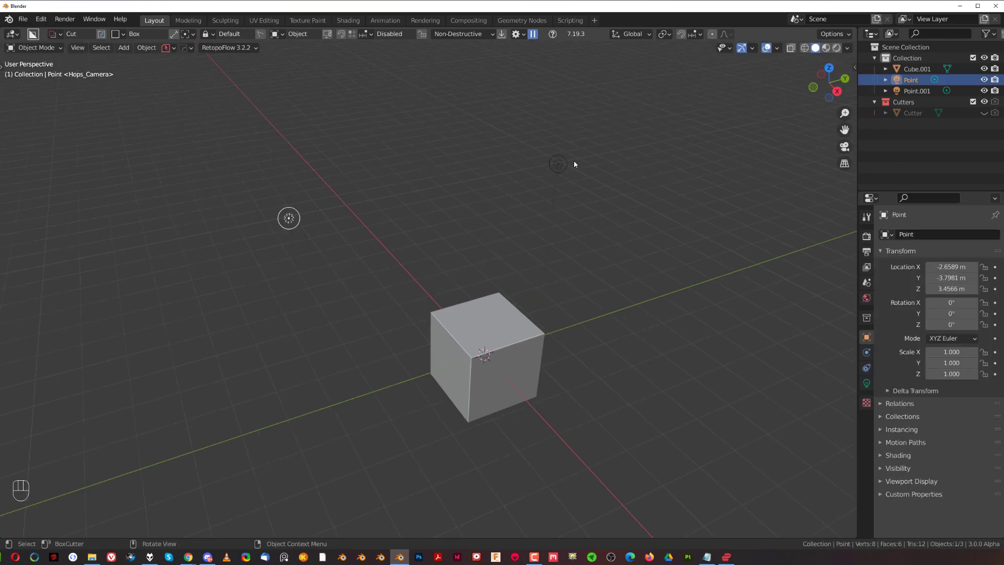
click(558, 163)
Delete the extra light and view the remaining point light from directly above.
key(x)
click(554, 171)
scroll(362, 245, down, 2)
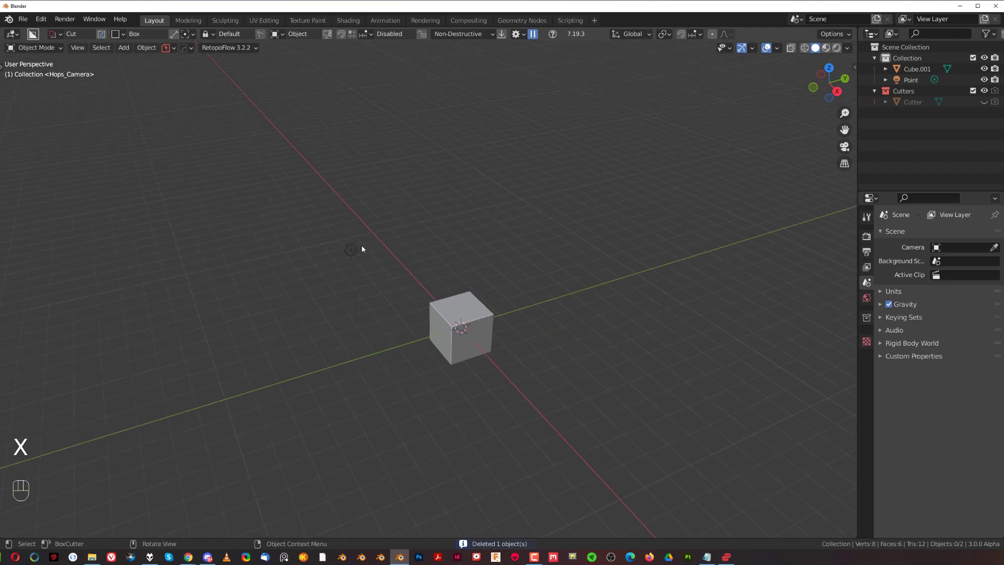
middle_drag(362, 245, 391, 268)
click(390, 277)
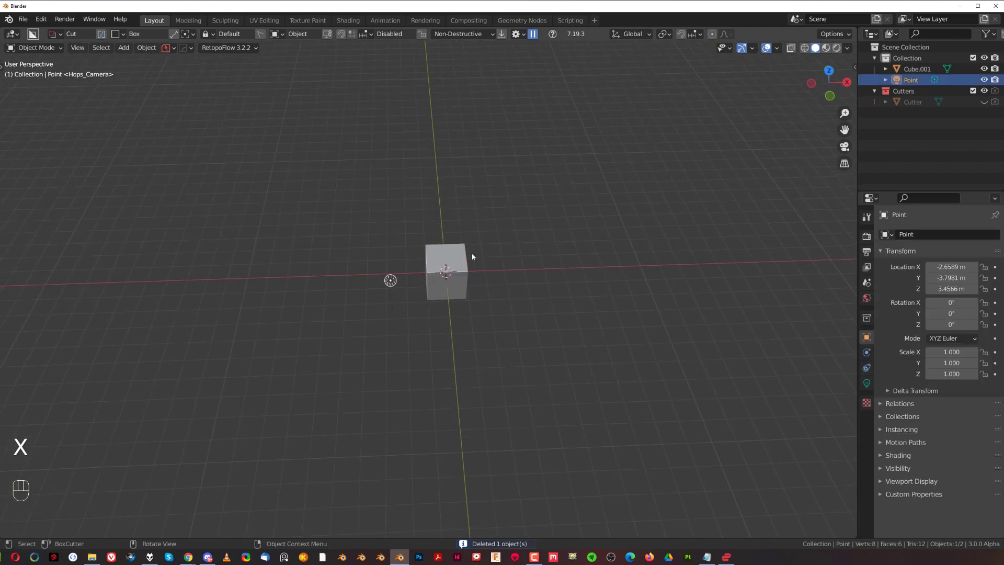
middle_drag(497, 292, 503, 179)
scroll(510, 241, down, 2)
scroll(492, 272, up, 2)
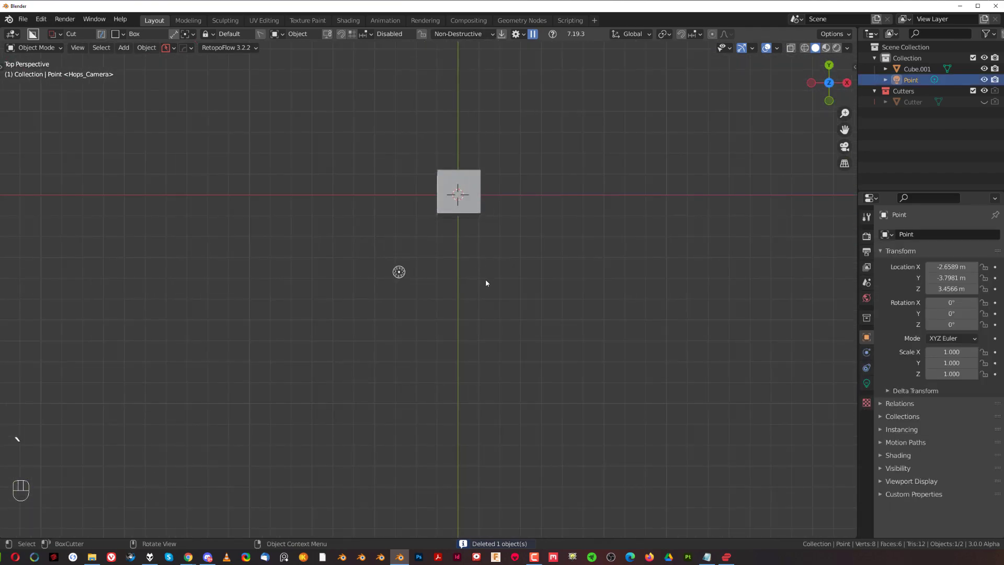
Duplicate the point light four times, placing five lights on one side of the cube.
key(shift+d)
click(543, 307)
key(shift+d)
click(611, 253)
key(shift+d)
click(630, 279)
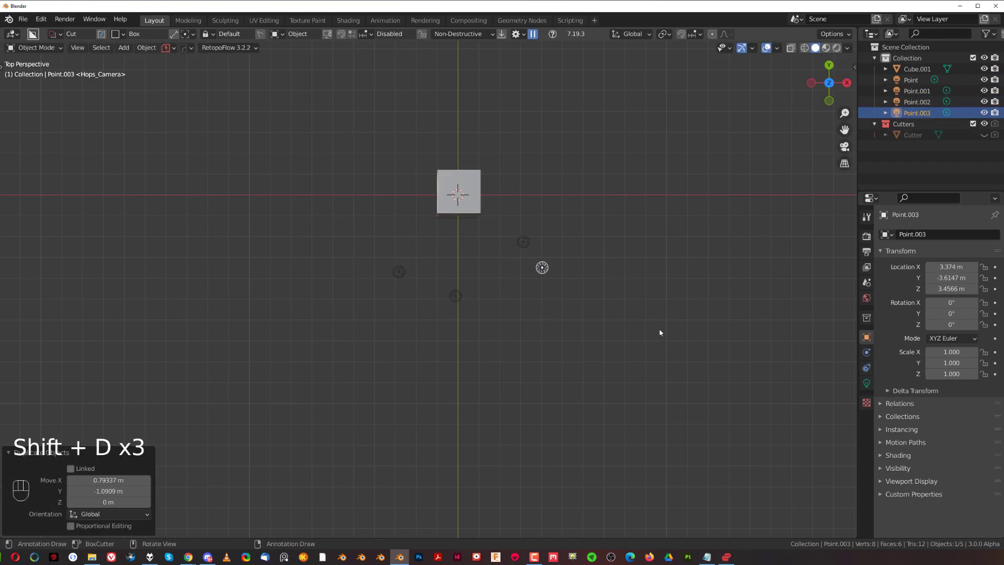
key(shift+d)
click(565, 307)
middle_drag(538, 298, 470, 216)
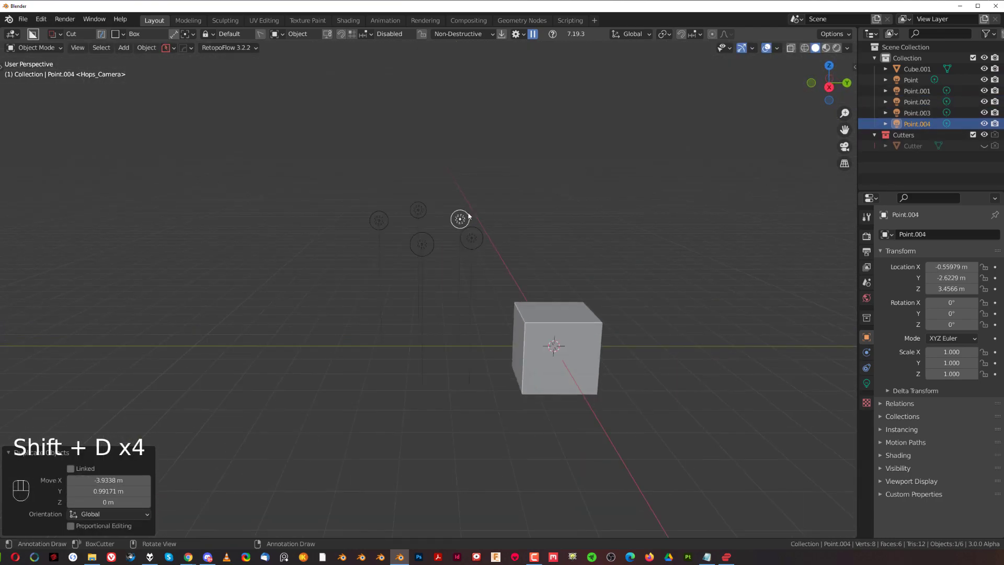
Duplicate the five lights in place and flip the copies across the cube with Hard Ops.
key(b)
drag(344, 171, 507, 278)
key(shift+d)
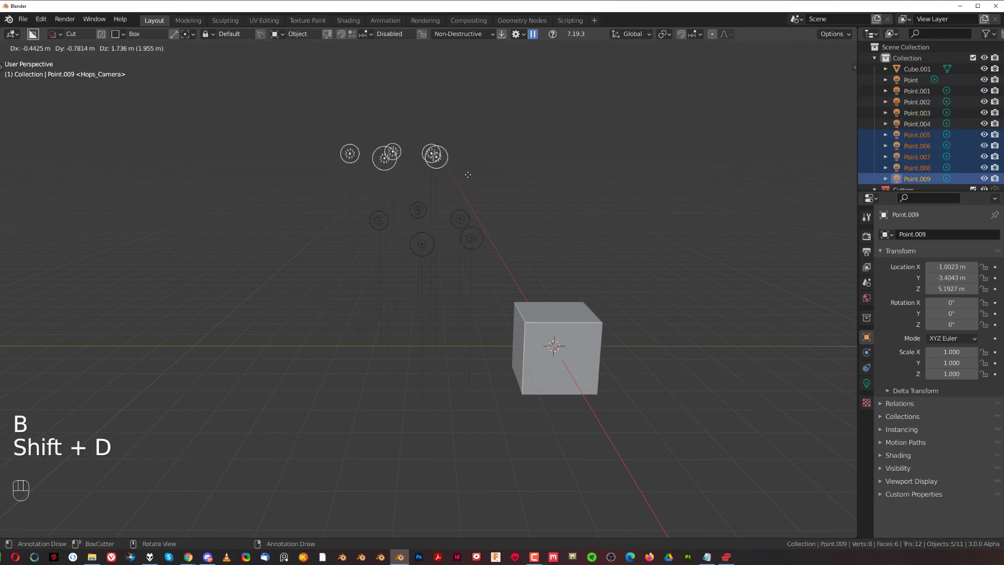
right_click(468, 167)
middle_drag(468, 168, 460, 277)
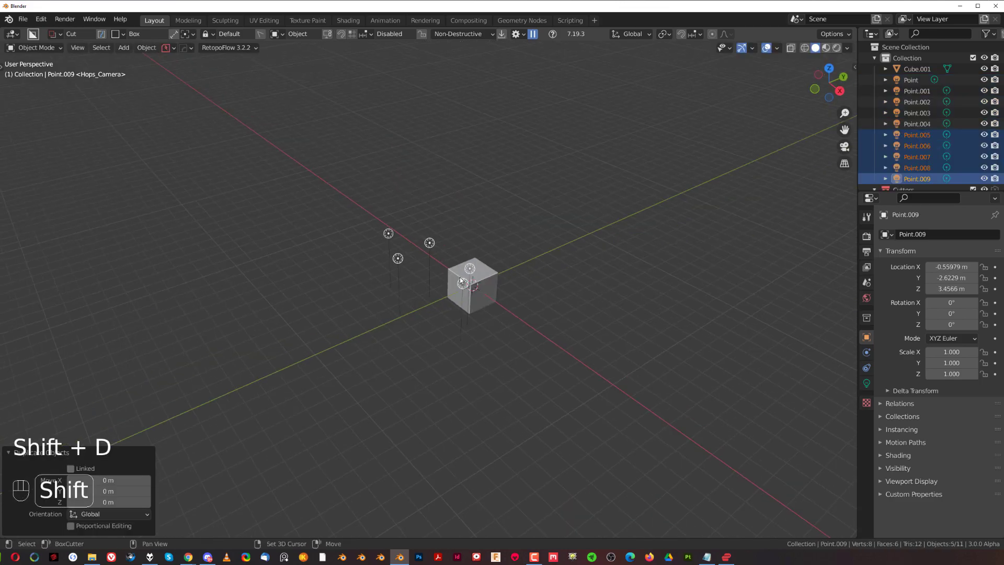
shift+click(499, 270)
scroll(570, 249, up, 3)
key(alt+x)
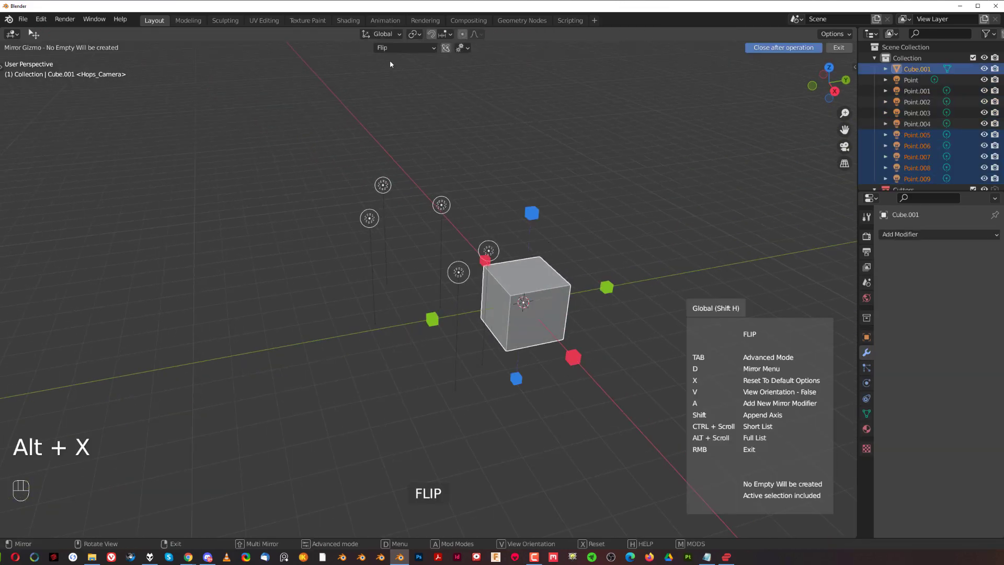
click(439, 325)
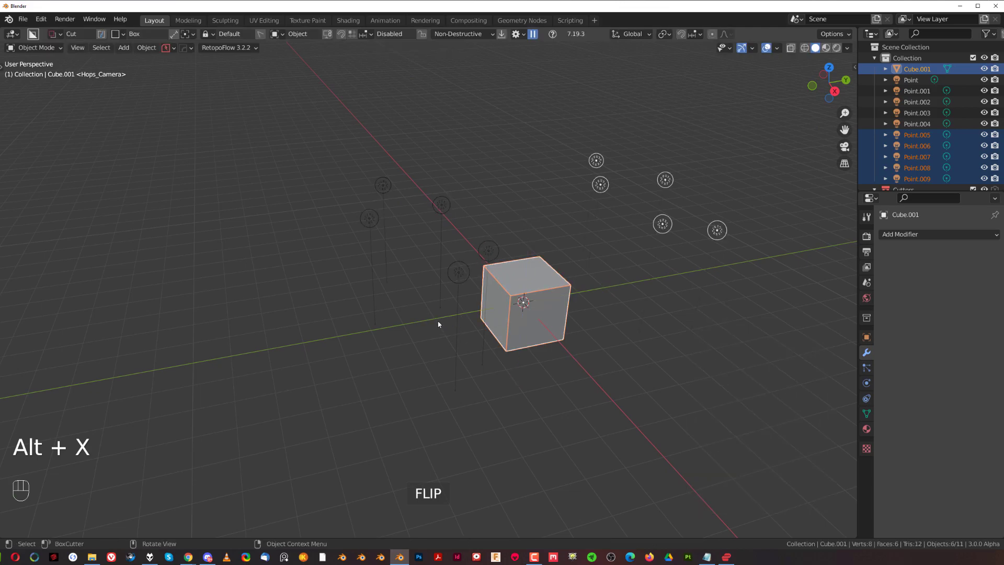
click(506, 167)
middle_drag(524, 173, 437, 199)
Delete all ten point lights.
key(b)
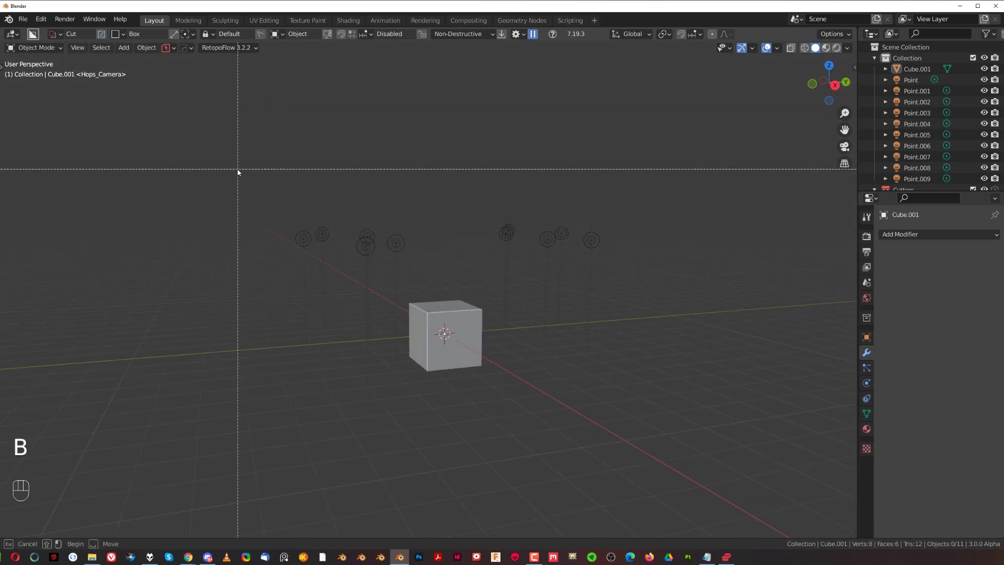
drag(256, 177, 614, 221)
key(x)
scroll(478, 242, up, 2)
middle_drag(477, 242, 460, 265)
scroll(444, 230, down, 4)
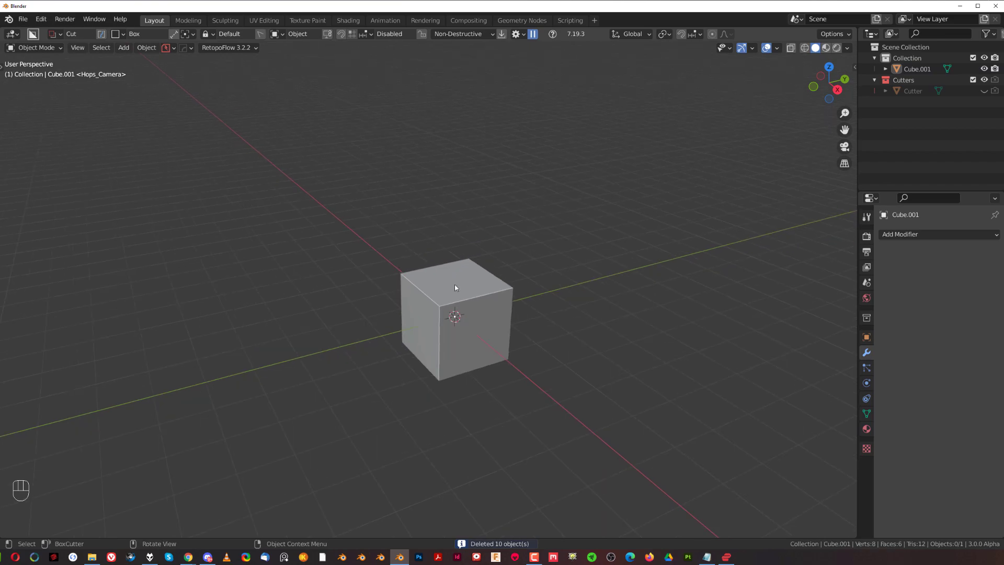
scroll(516, 271, down, 2)
scroll(539, 298, down, 3)
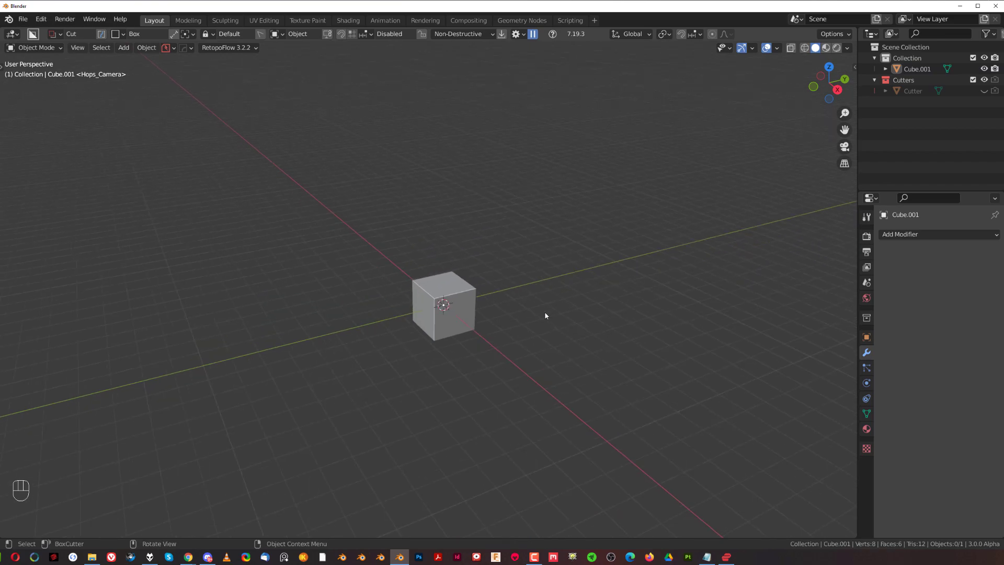
Duplicate the cube straight upward and scale the copy down.
click(471, 320)
key(shift+d)
key(z)
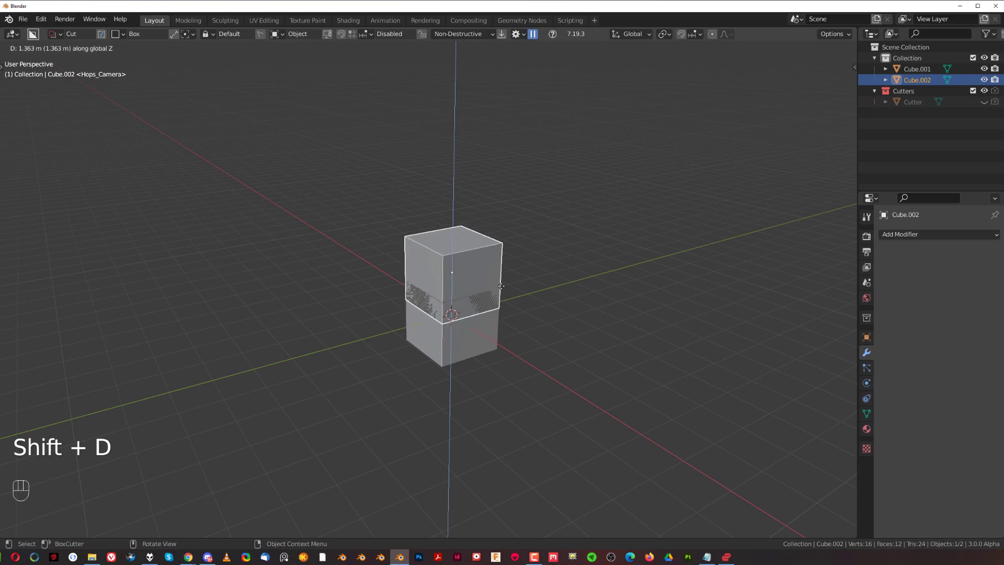
click(642, 294)
key(s)
click(558, 269)
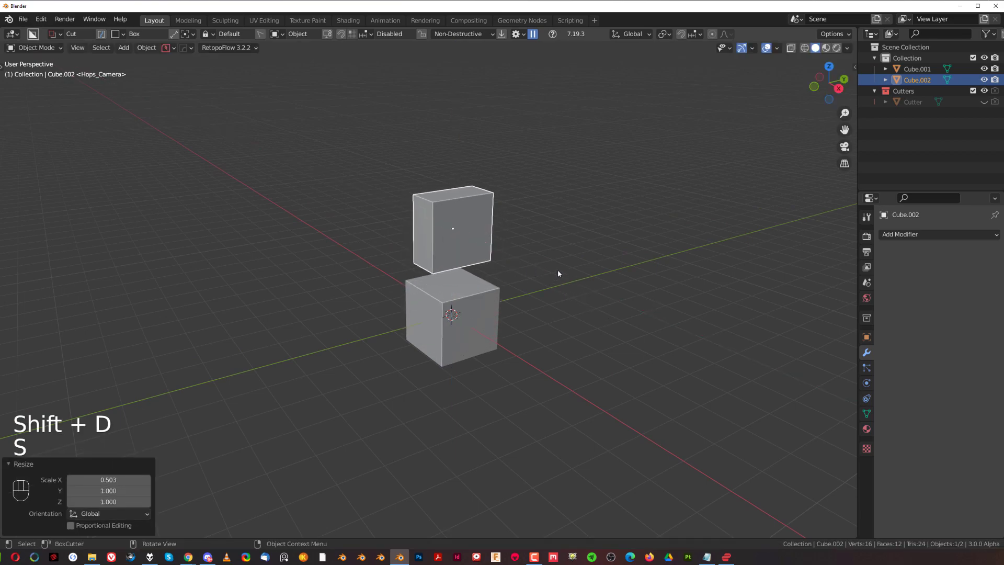
key(s)
click(562, 260)
Move the small cube down and place it beside the big cube.
key(g)
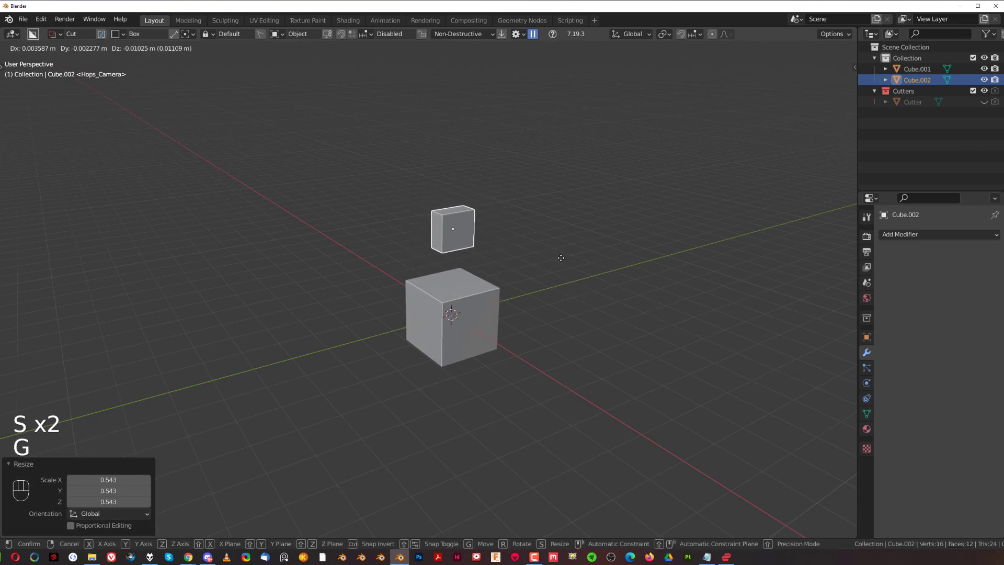
key(z)
click(568, 299)
key(g)
click(510, 313)
scroll(512, 313, up, 3)
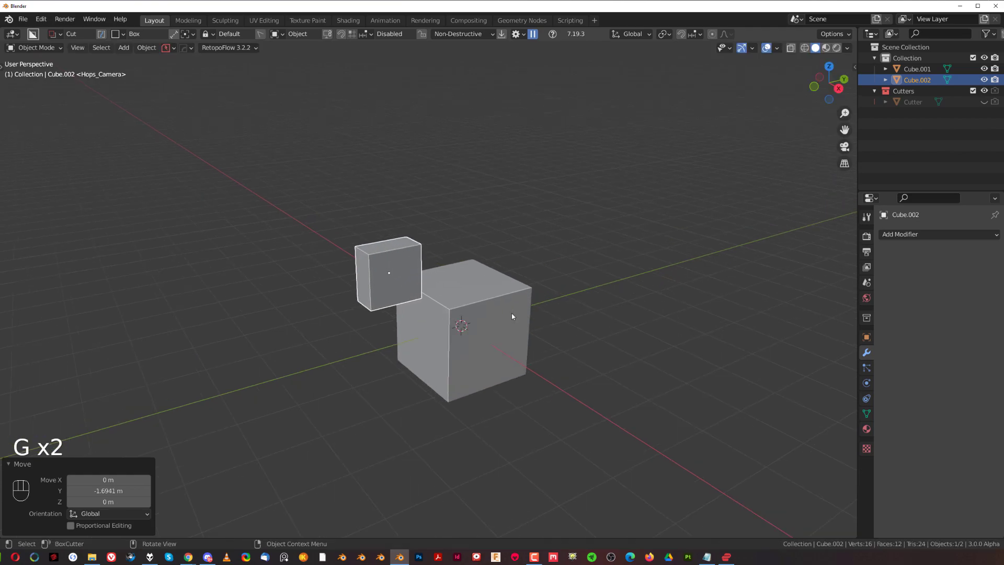
Bevel the shared top edge on both cubes in Edit Mode.
shift+click(483, 281)
key(Tab)
shift+click(443, 298)
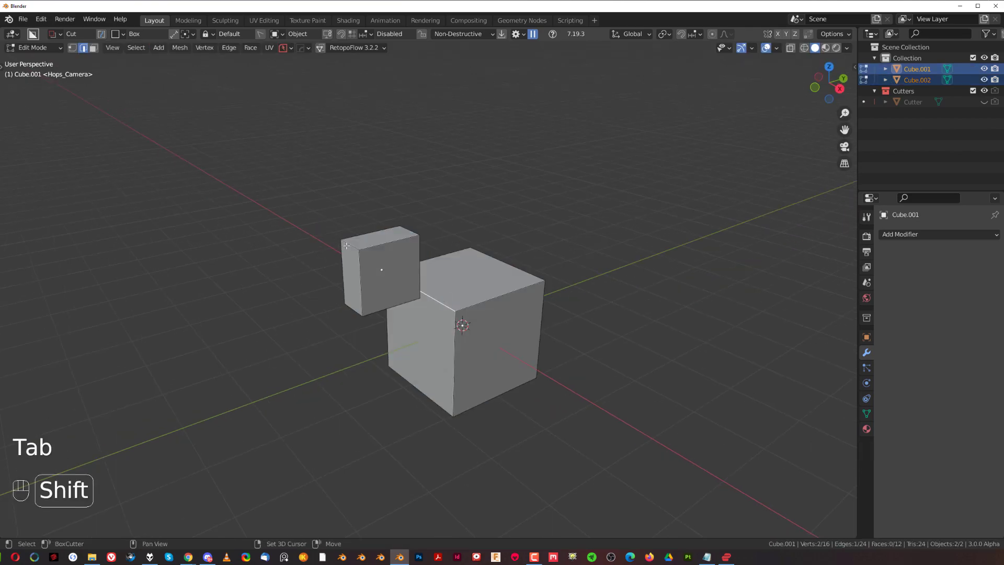
key(ctrl+b)
click(511, 174)
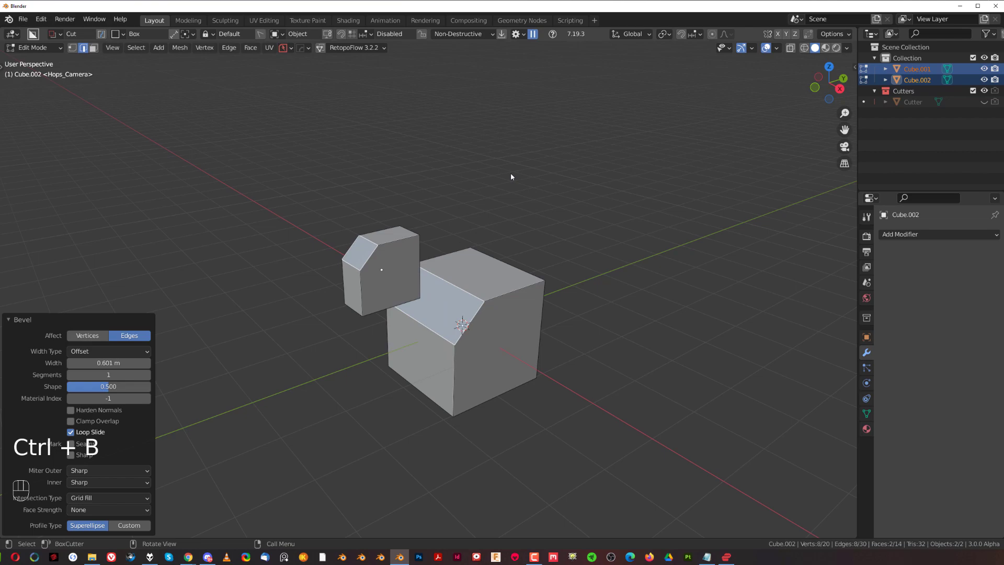
key(Tab)
Make the big cube the active object and bring up the Hard Ops flip.
middle_drag(511, 174, 382, 182)
middle_drag(424, 244, 365, 249)
shift+click(430, 260)
middle_drag(430, 260, 457, 196)
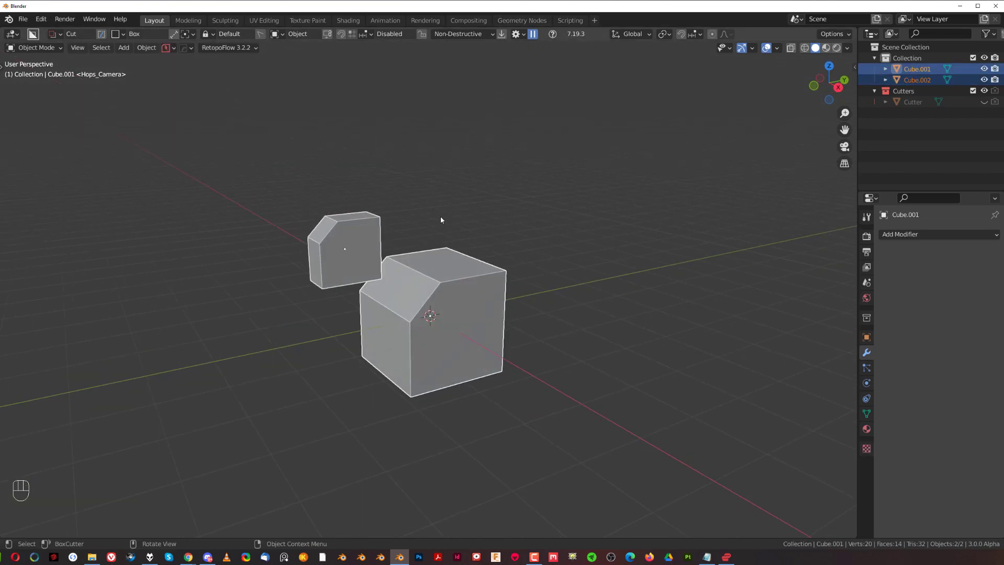
key(alt+x)
Flip the small cube across the big cube, then undo it.
click(350, 333)
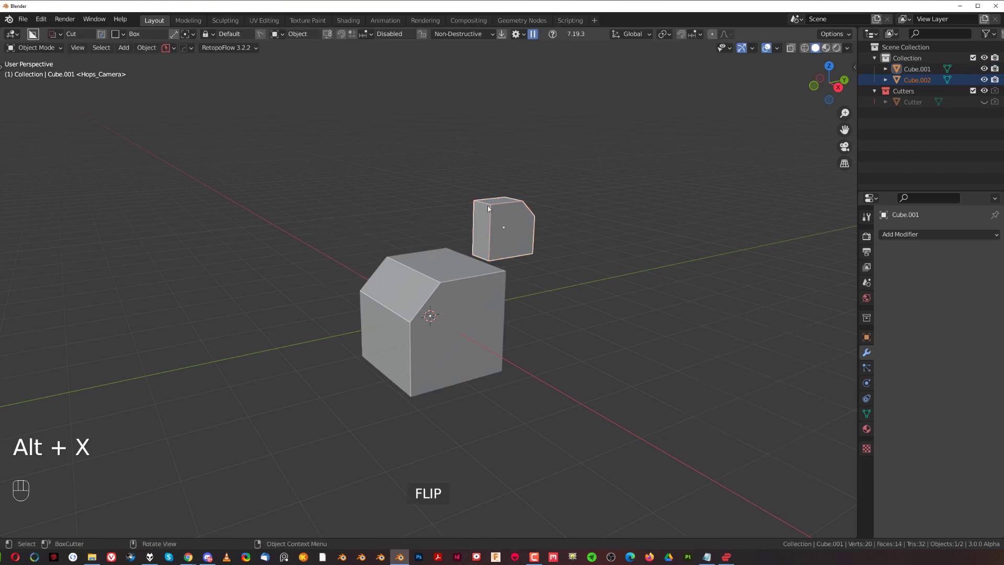
scroll(508, 259, up, 3)
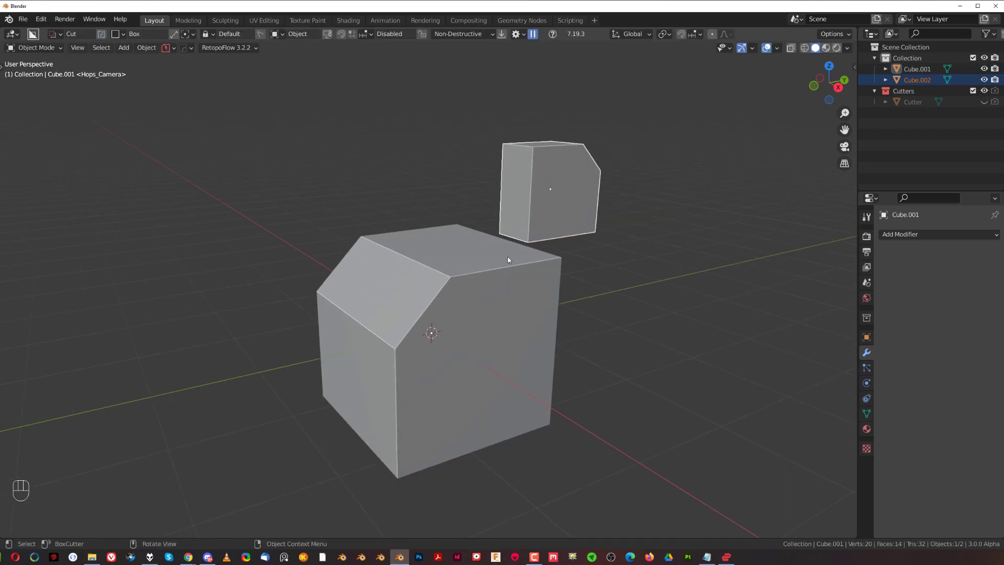
key(ctrl+z)
scroll(573, 221, down, 3)
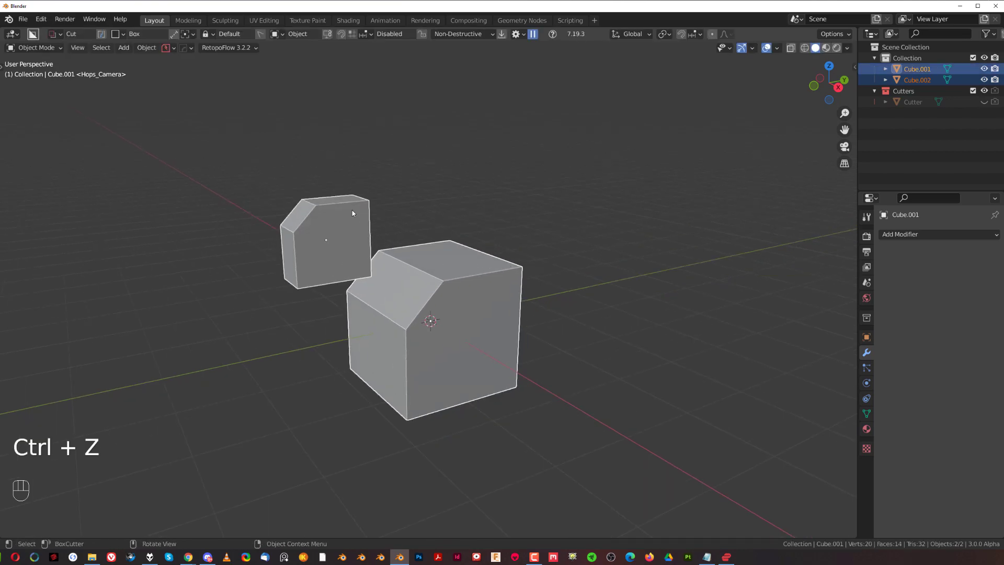
Enable Include active in multi mirror/flip and flip both cubes together.
shift+click(457, 272)
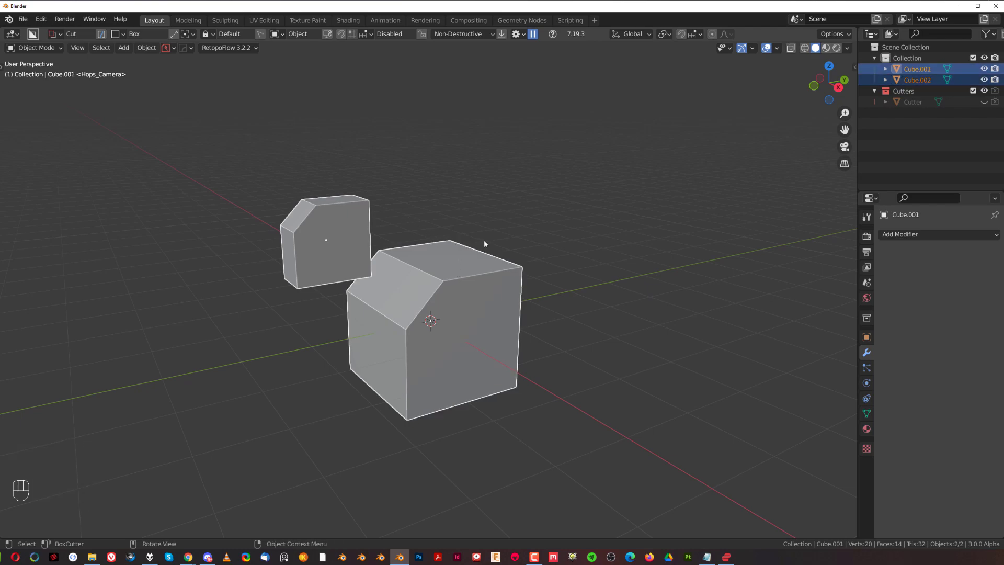
key(alt+x)
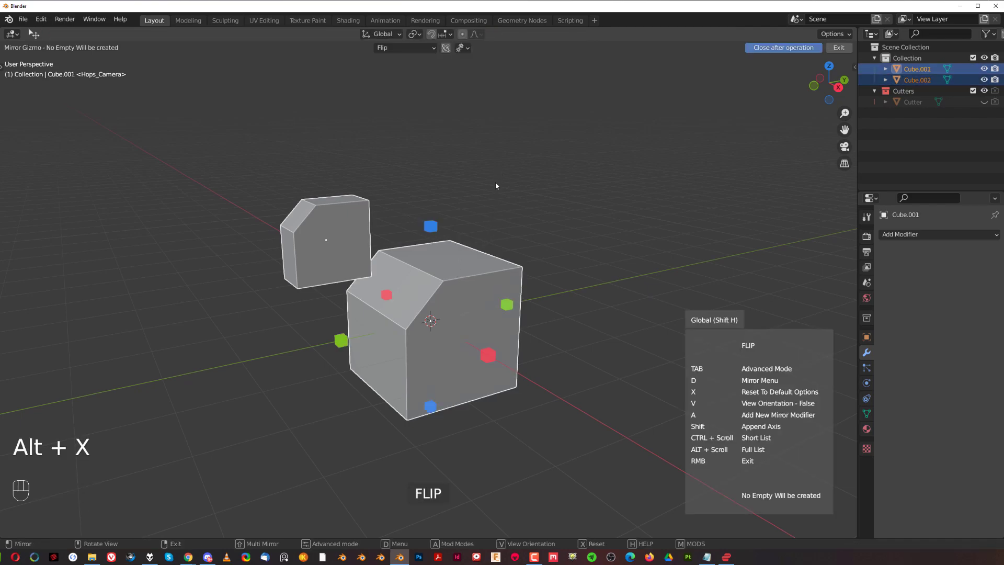
click(466, 50)
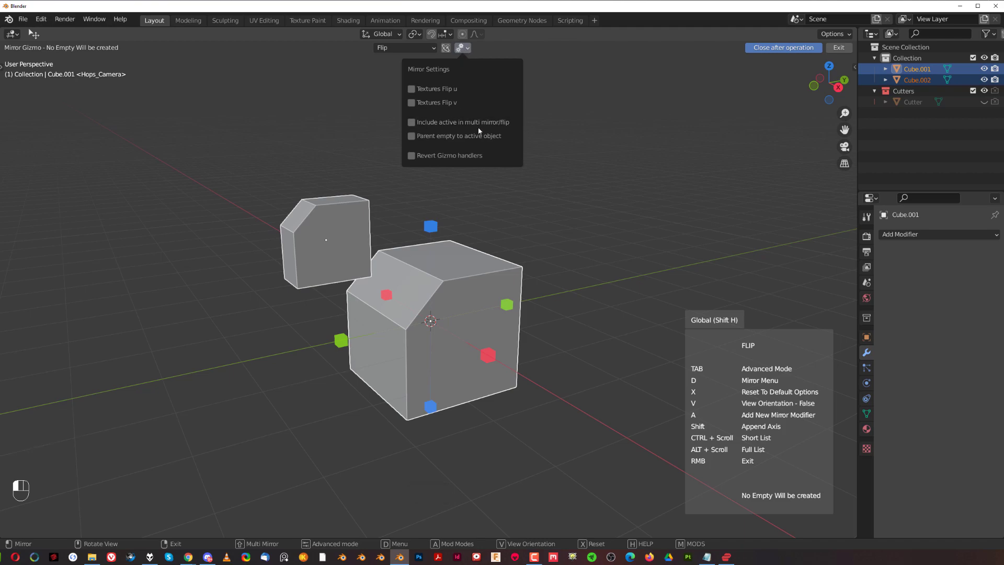
click(503, 124)
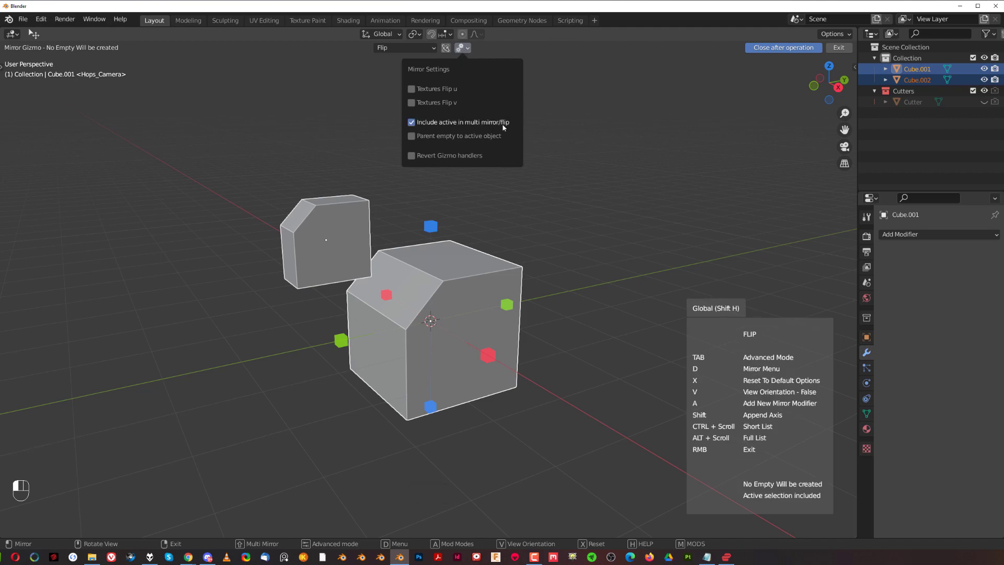
click(342, 341)
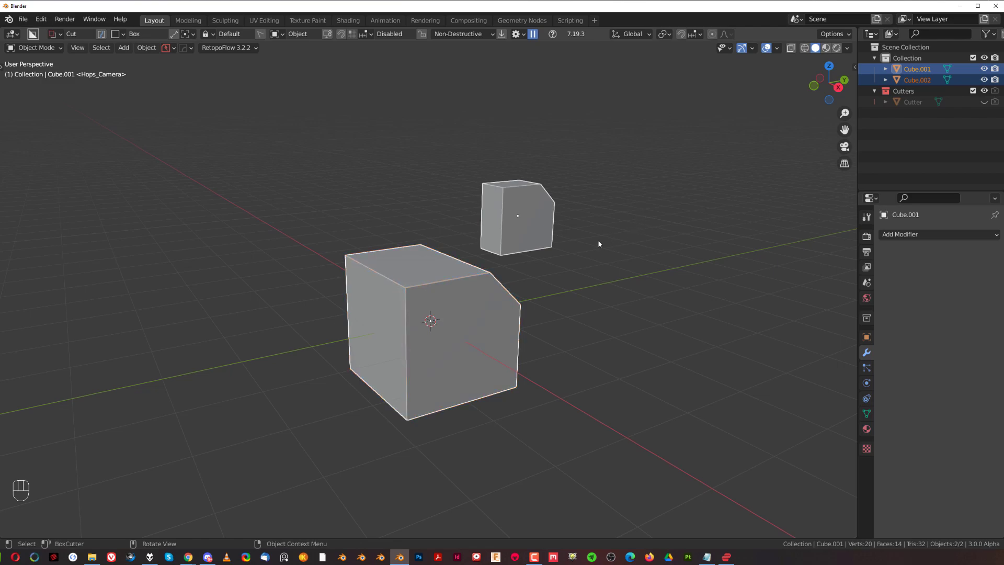
mouse_move(529, 215)
middle_down()
mouse_move(379, 189)
mouse_move(619, 217)
mouse_move(537, 218)
middle_up()
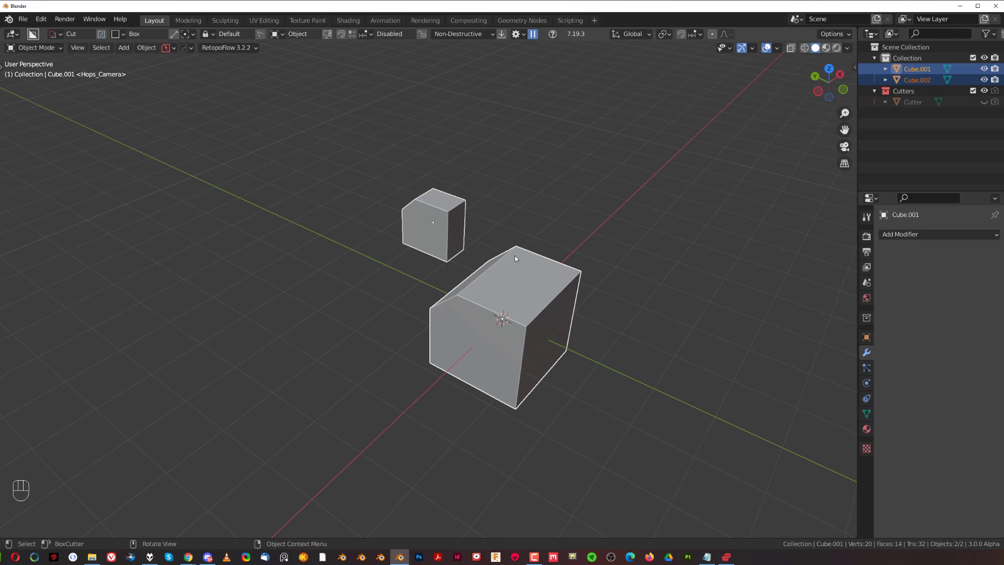